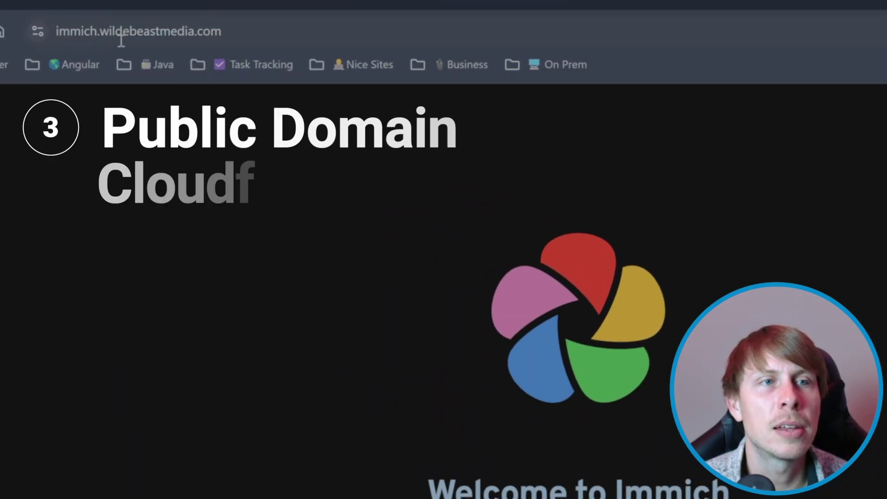
Review the Immich address and proxy host config, then bring the VM's Files window forward
left_click(188, 18)
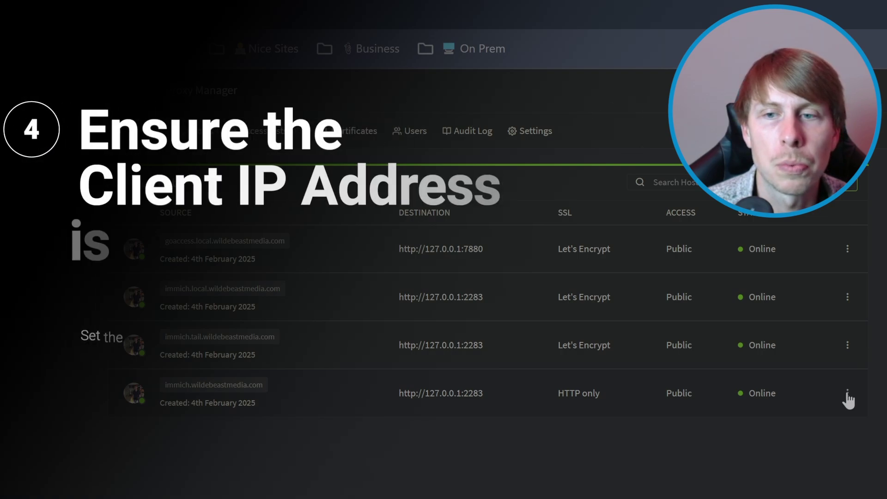
left_click(848, 394)
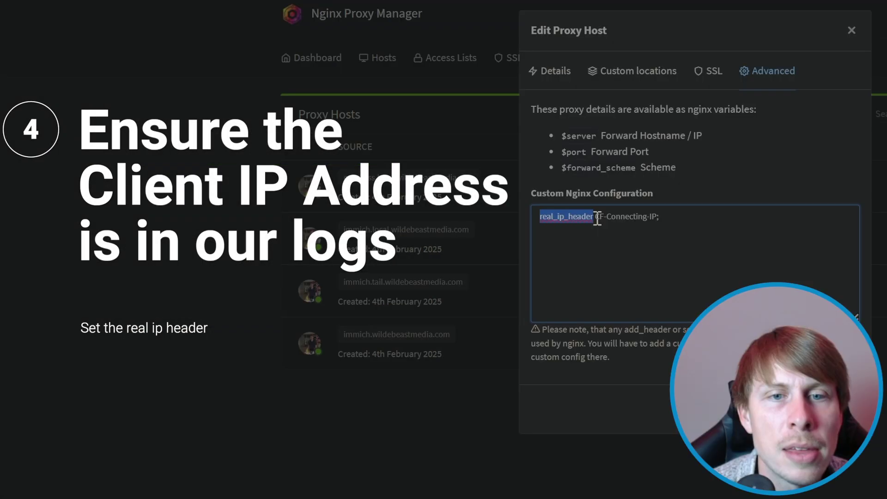
left_click_drag(595, 217, 661, 218)
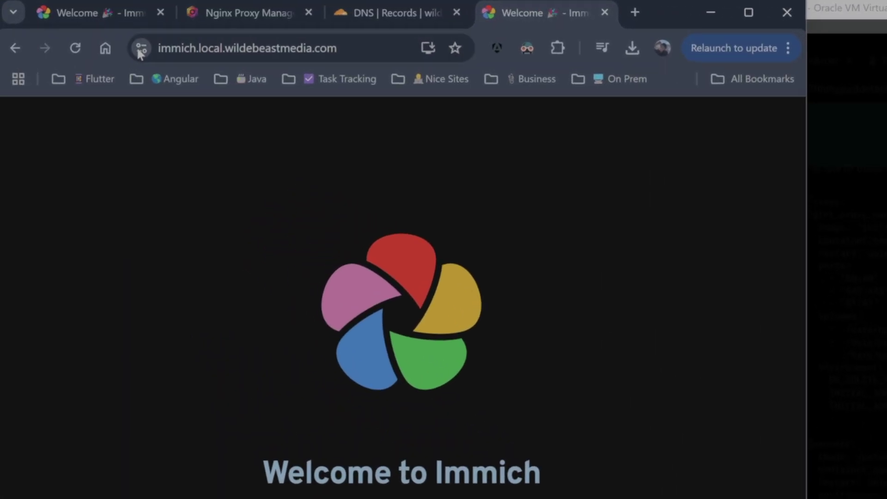
left_click(141, 49)
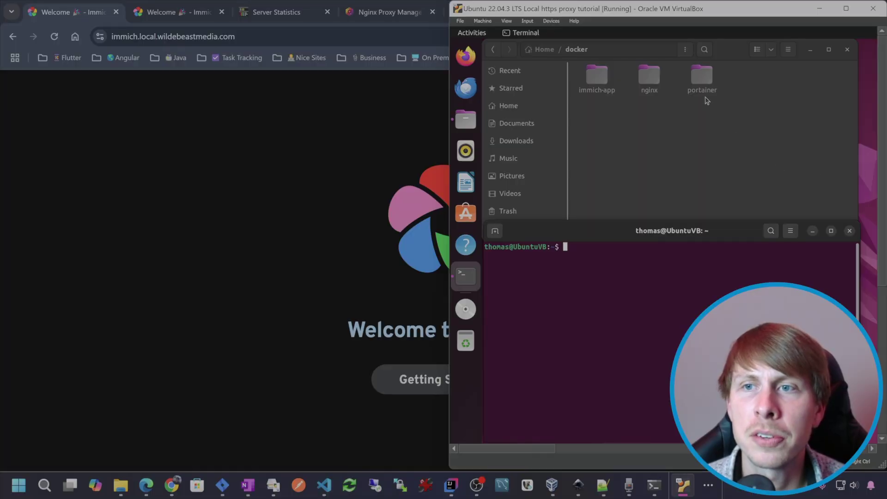
left_click(668, 148)
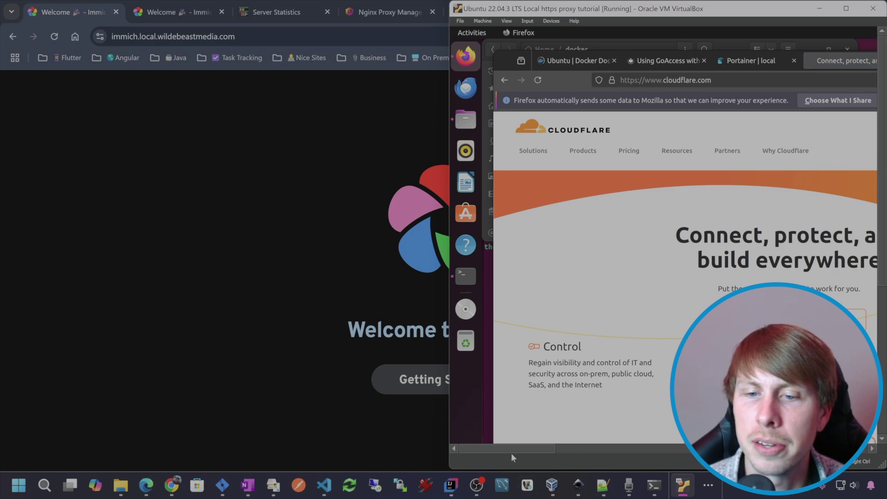
Go from the Cloudflare dashboard into Zero Trust and open Networks > Tunnels
left_click_drag(511, 452, 708, 448)
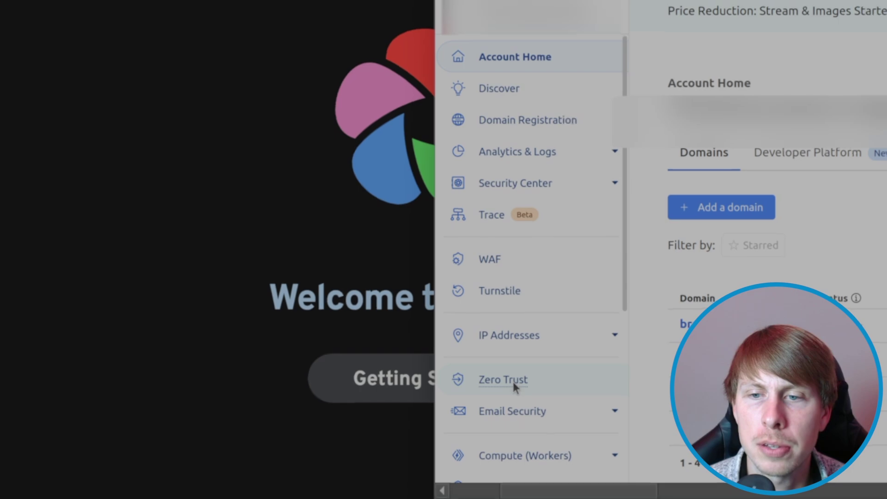
left_click(512, 382)
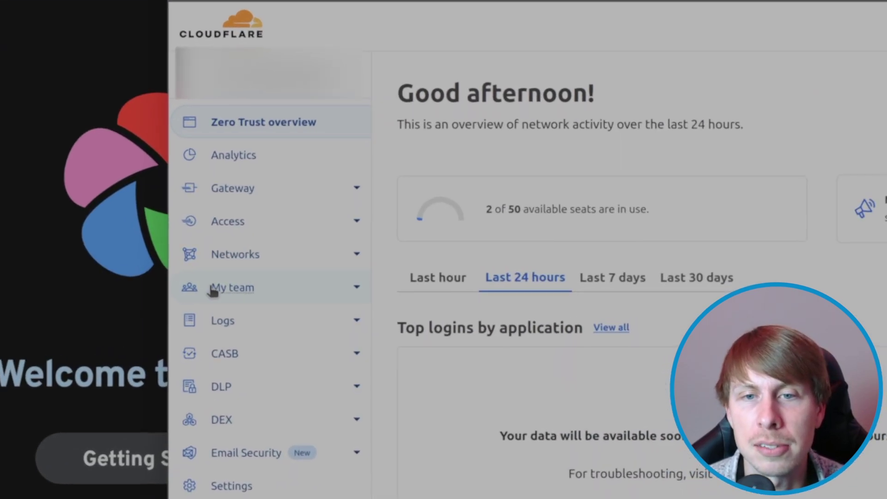
left_click(264, 264)
left_click(249, 284)
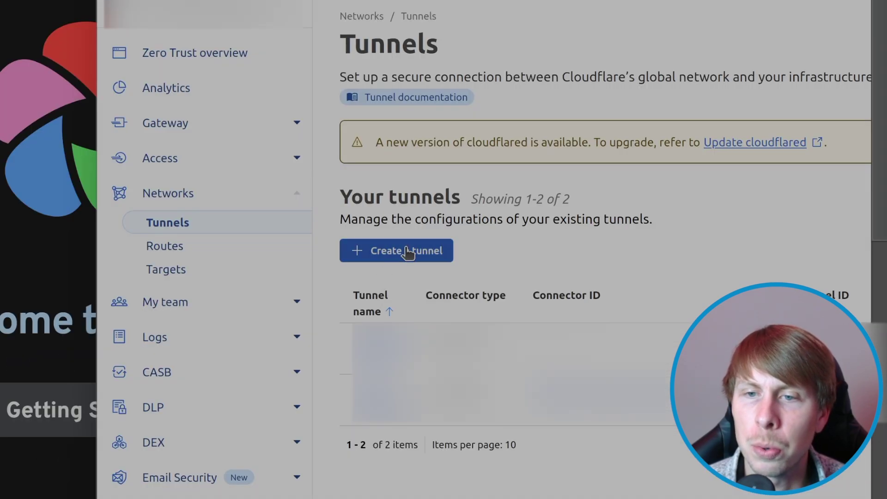
Create and save a new Cloudflared tunnel named 'Ubuntu Demo'
left_click(407, 253)
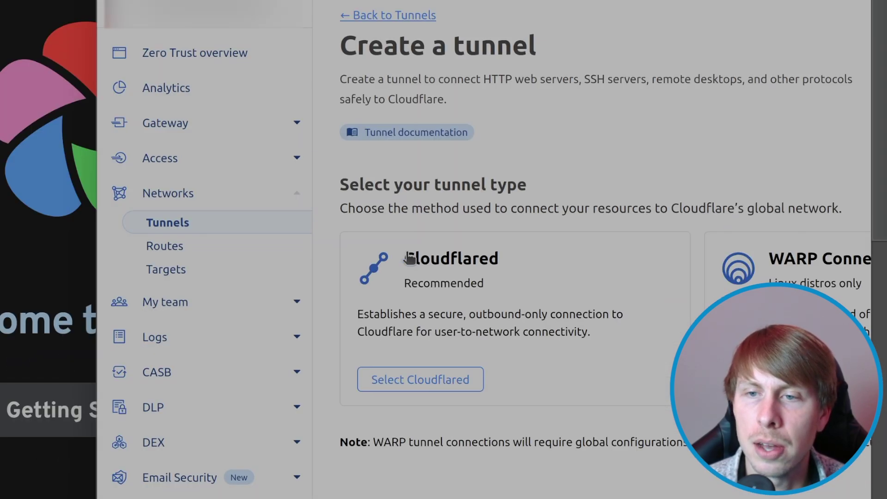
left_click(466, 384)
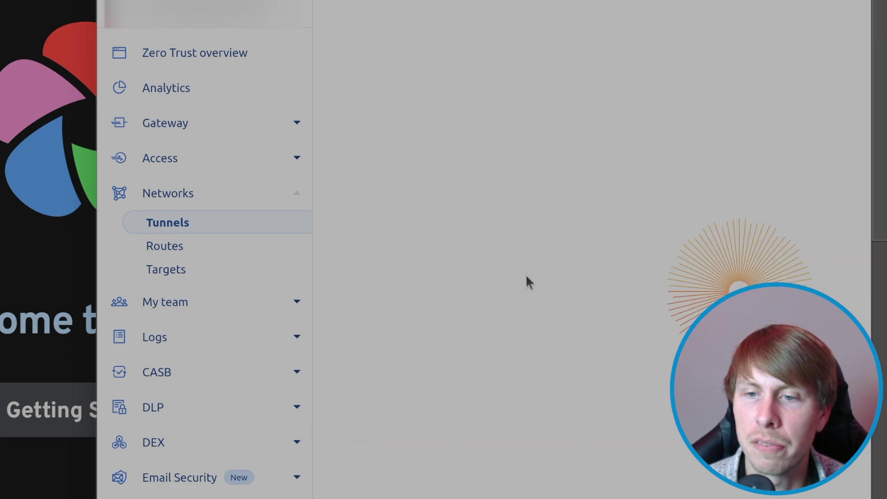
left_click(436, 372)
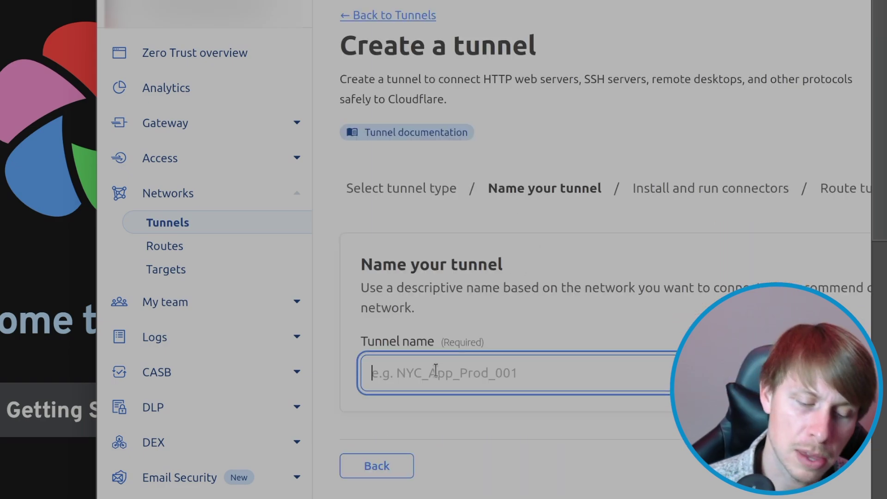
type("Ubuntu De")
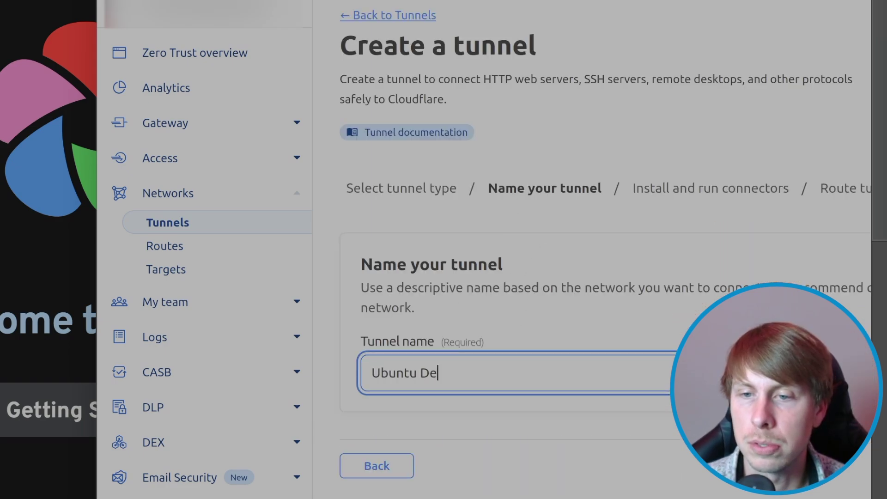
type("mo")
left_click(692, 470)
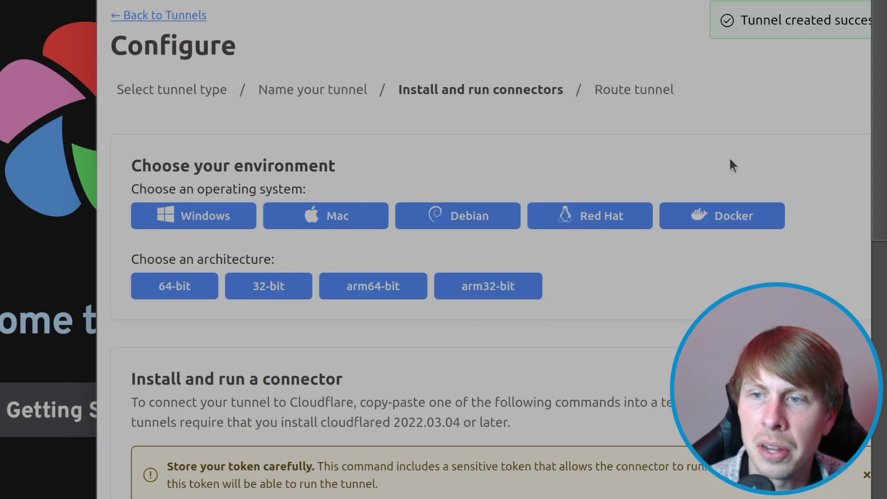
Choose Docker as the connector environment and copy its docker run command
scroll(736, 161, "down", 1)
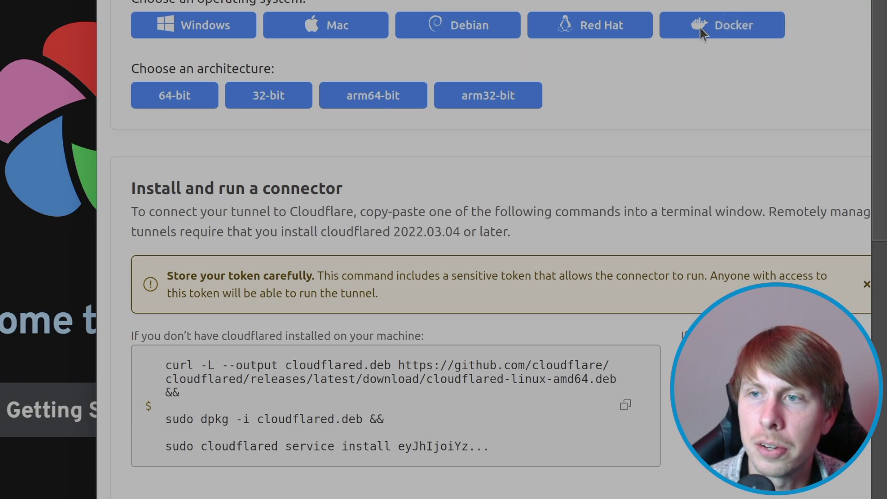
left_click(700, 28)
left_click(853, 272)
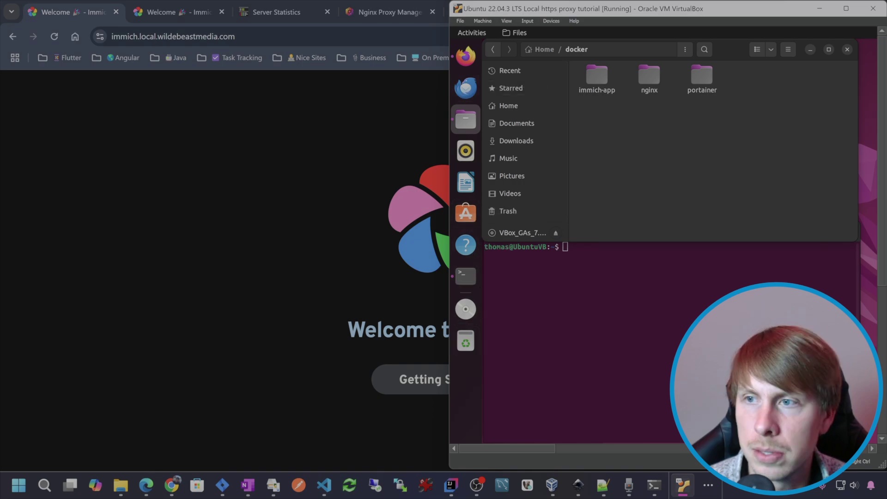
Paste the copied tunnel command into a new Text Editor document
key("ctrl+v")
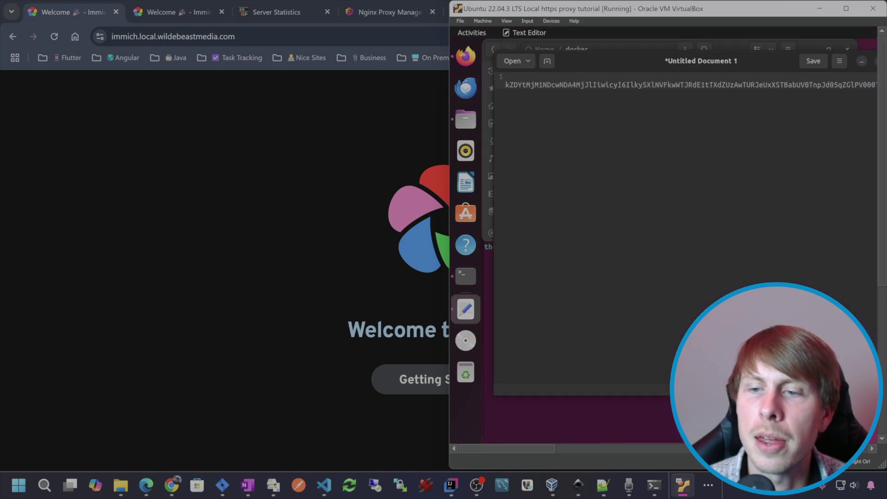
scroll(548, 372, "left", 10)
scroll(569, 363, "right", 10)
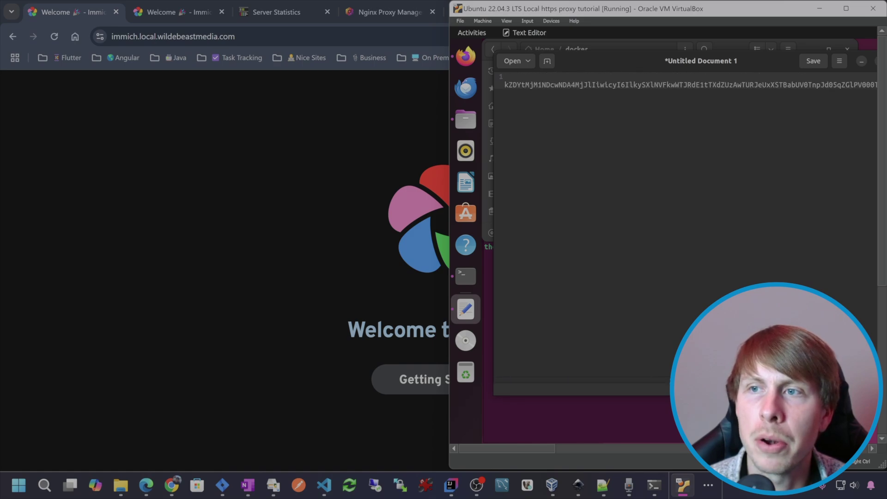
scroll(571, 373, "left", 10)
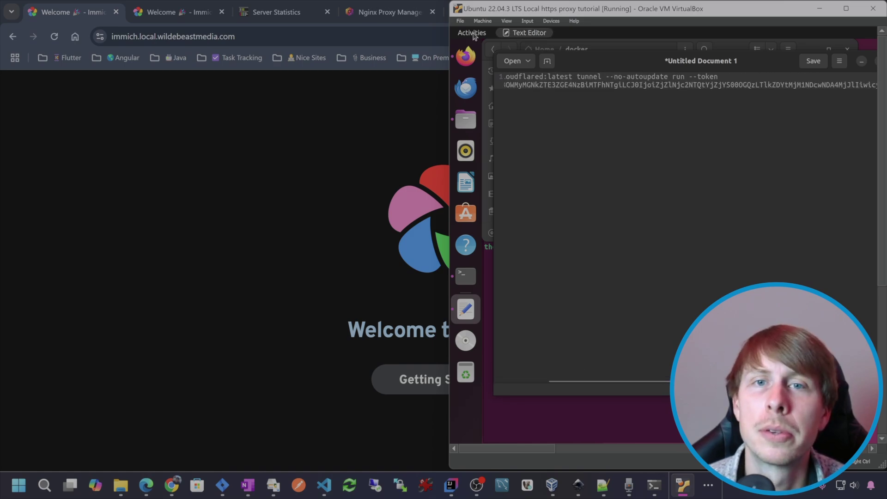
Find the docker-compose.yml example in the CloudFlare Tunnel guide and select it
left_click(466, 56)
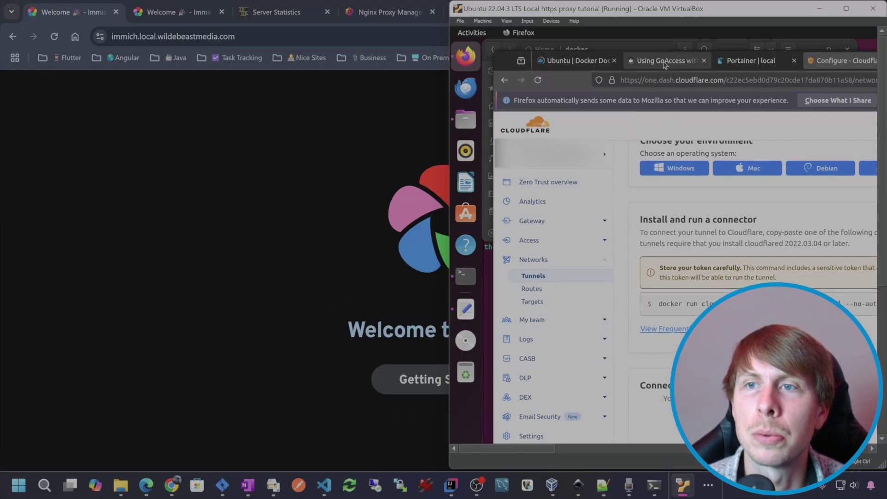
left_click(691, 64)
scroll(743, 165, "down", 5)
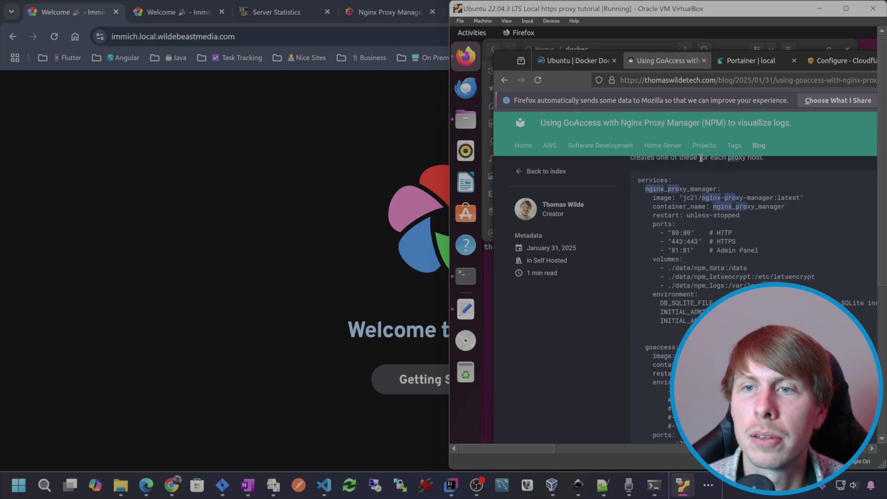
key("alt+Left")
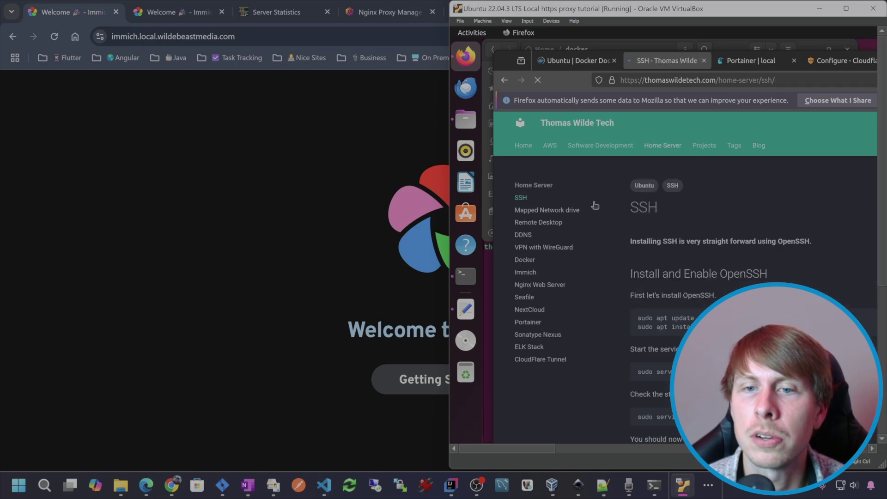
left_click_drag(543, 446, 630, 456)
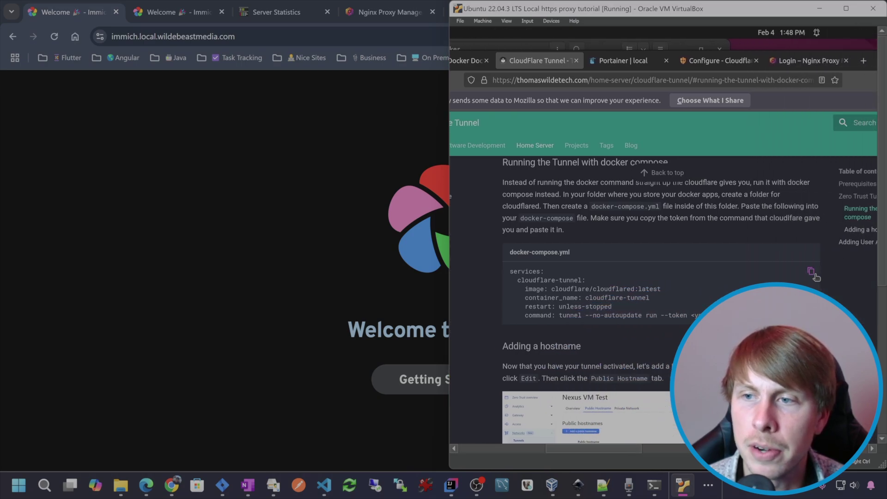
key("alt+Tab")
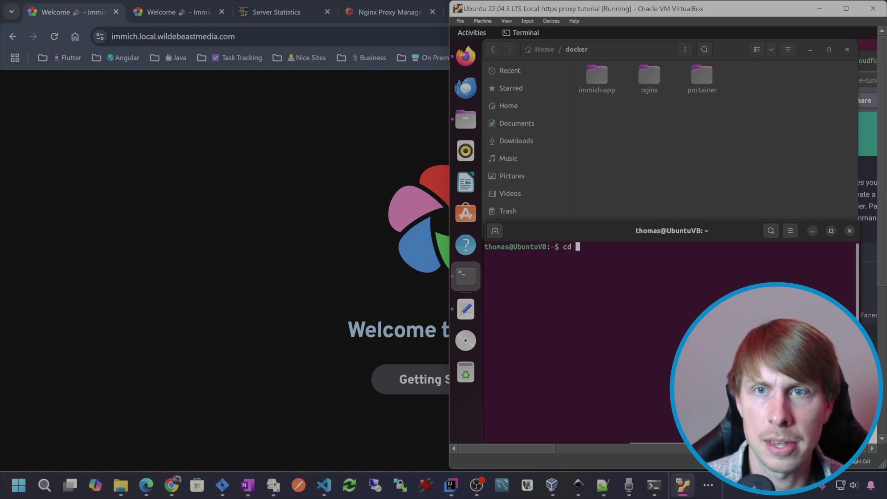
Move into ~/docker and create a cloudflared folder
type("cd docker")
key("Return")
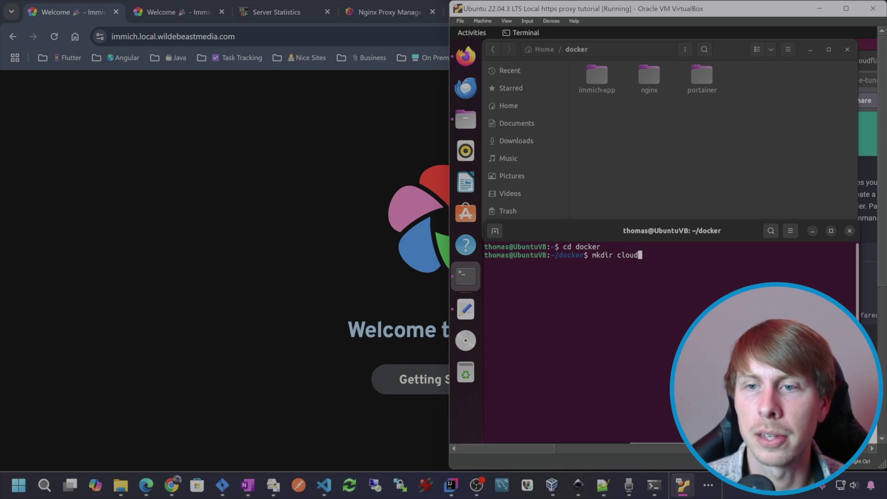
type("mkdir cloudflared")
key("Return")
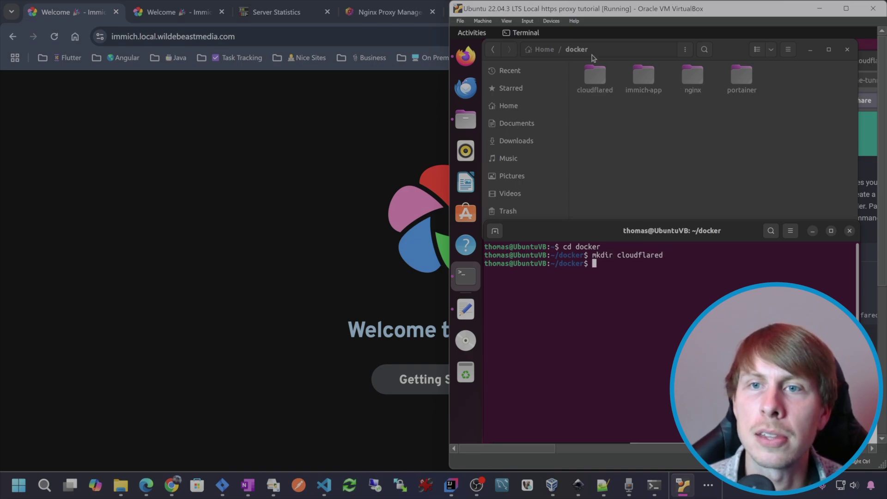
Open the cloudflared folder in Files and start a new docker-compose.yml in nano
double_click(602, 83)
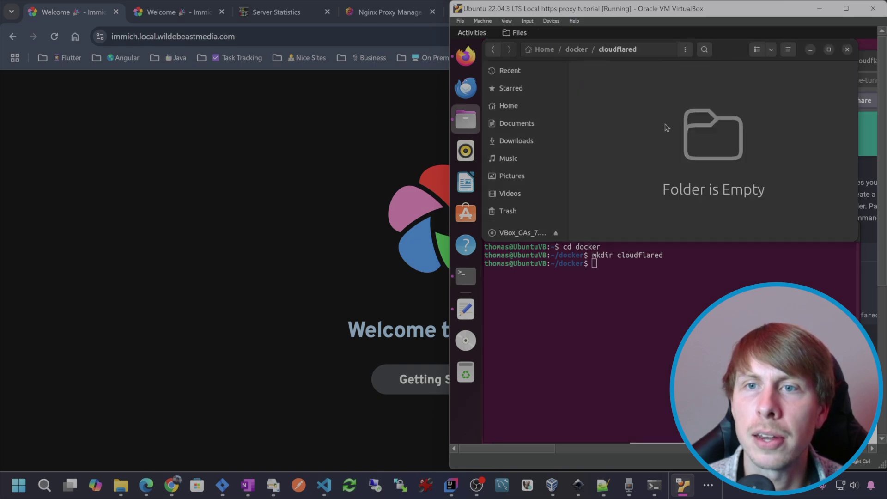
left_click(622, 282)
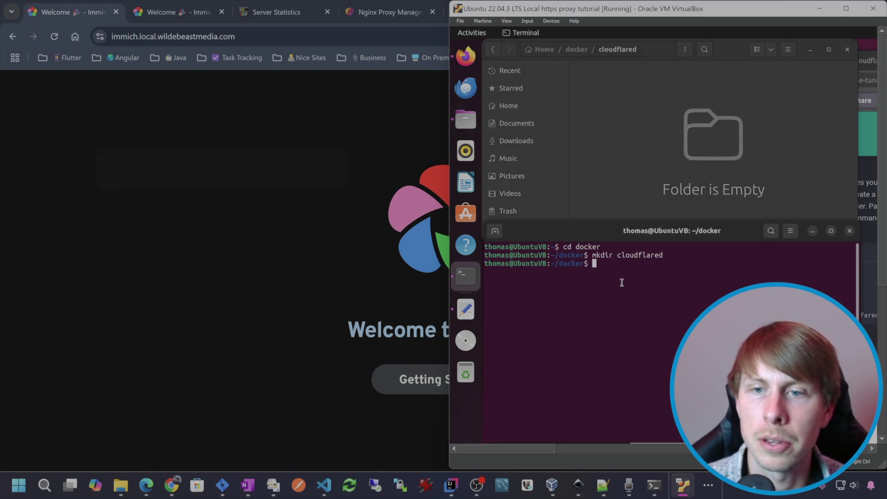
type("nano docker")
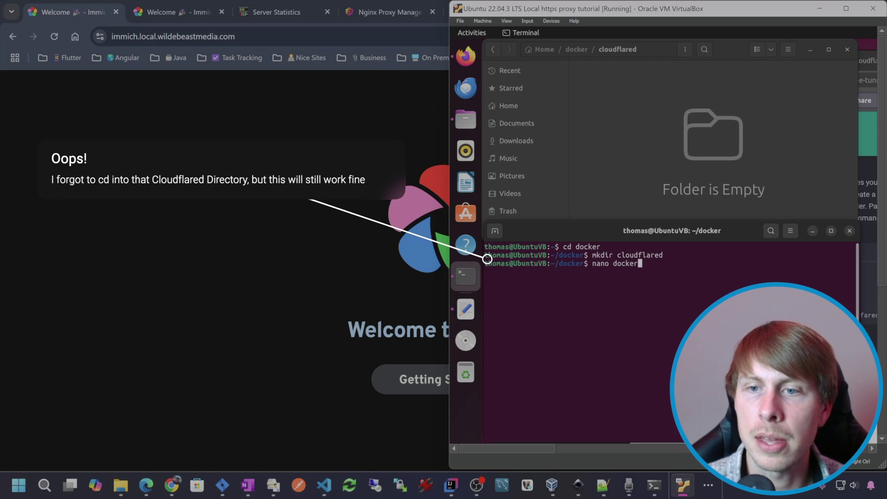
type("-compose.")
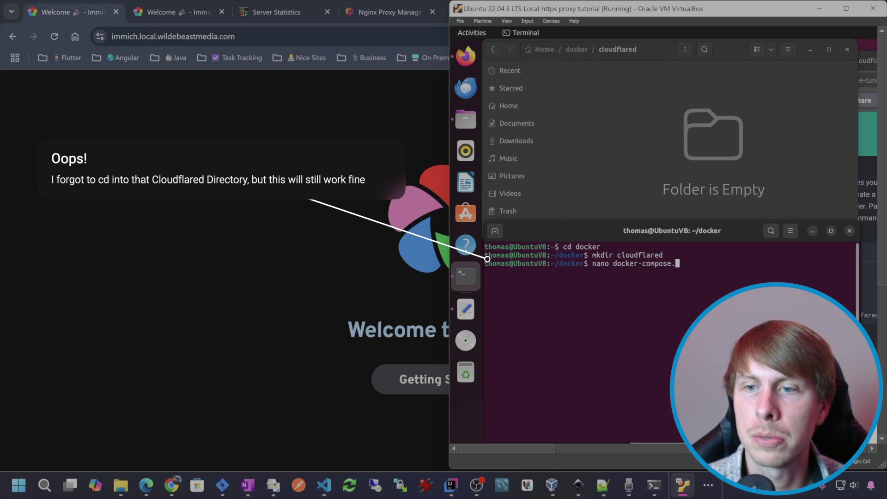
type("yml")
key("Return")
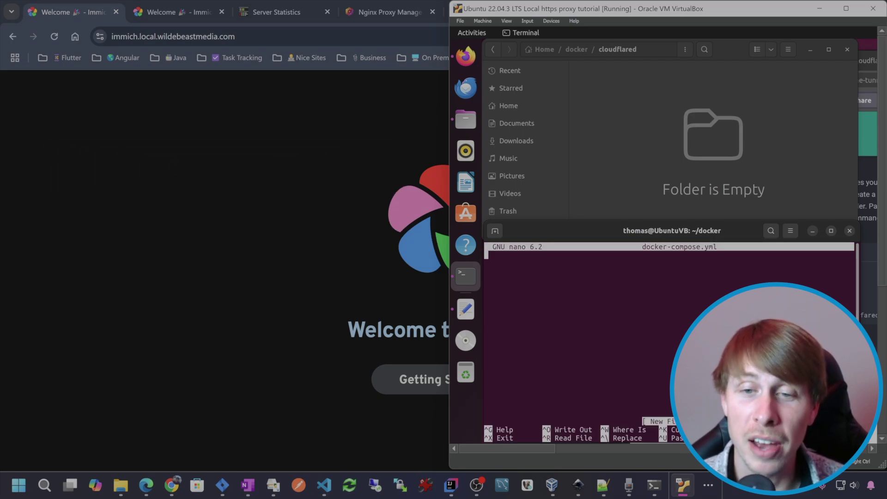
Paste the cloudflare-tunnel compose YAML, swap in the real tunnel token, and save docker-compose.yml
key("ctrl+shift+v")
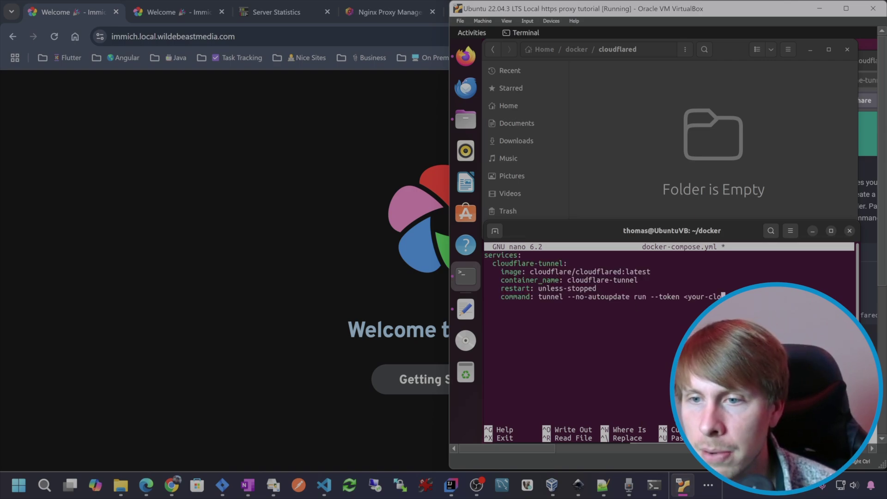
key("BackSpace")
key("BackSpace")
key("BackSpace")
key("BackSpace")
key("BackSpace")
key("BackSpace")
key("BackSpace")
key("BackSpace")
key("BackSpace")
left_click(466, 309)
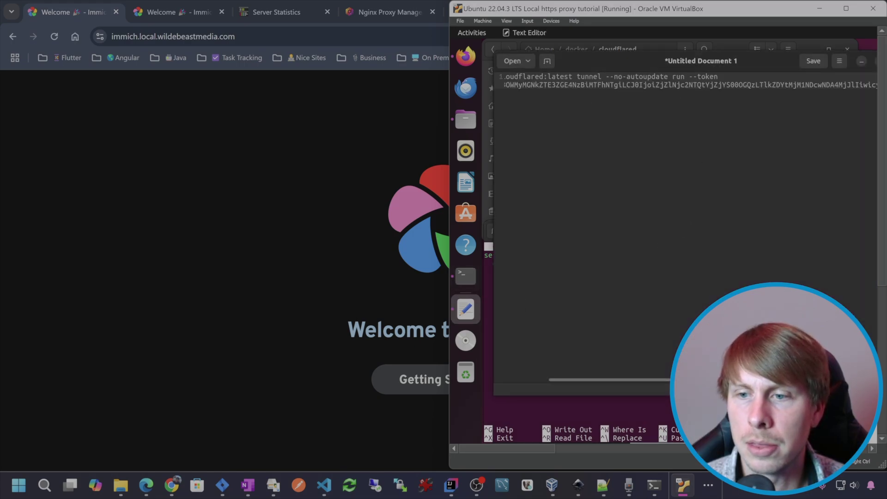
key("shift+Home")
key("ctrl+c")
key("alt+Tab")
key("ctrl+shift+v")
key("ctrl+o")
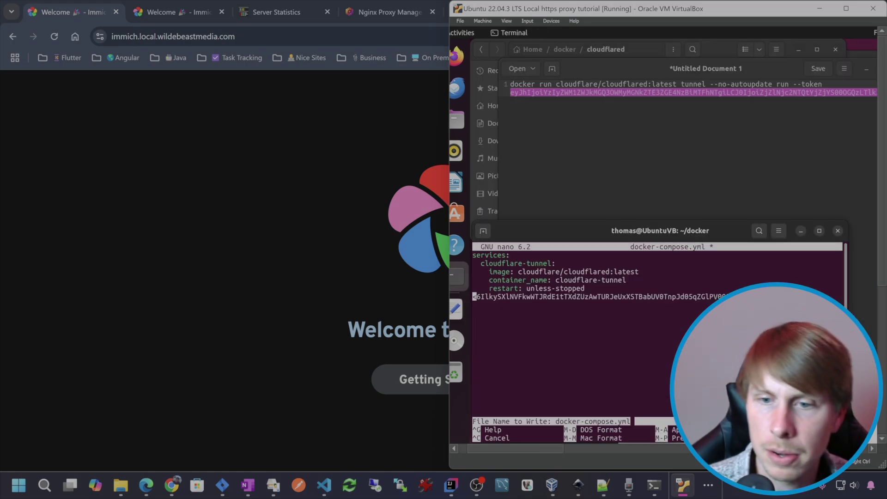
key("Return")
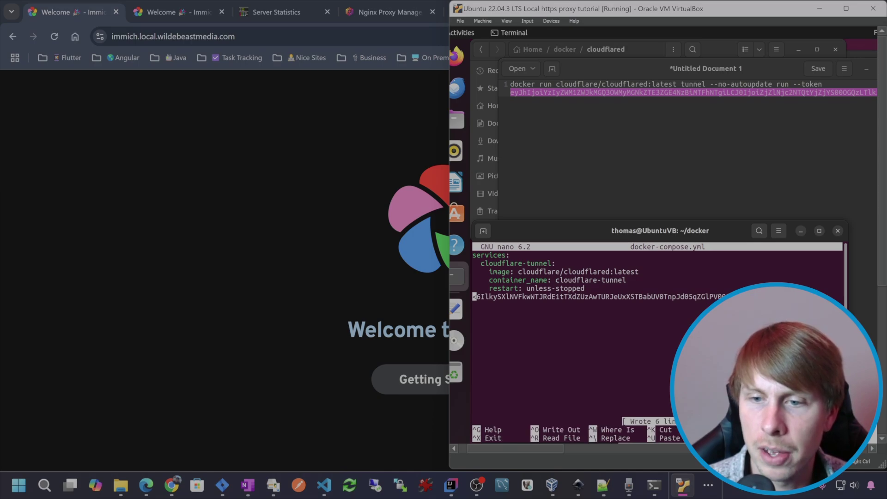
key("ctrl+x")
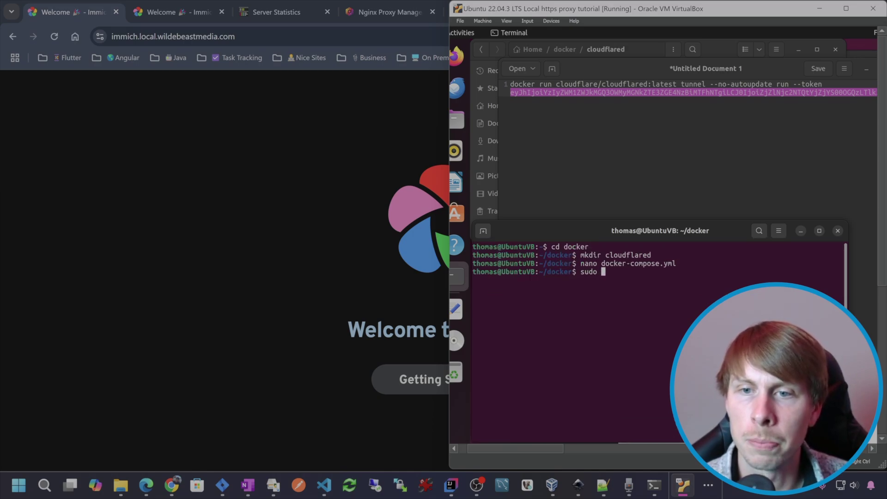
Start the tunnel container with sudo docker compose up -d
type("sudo docker compose up ")
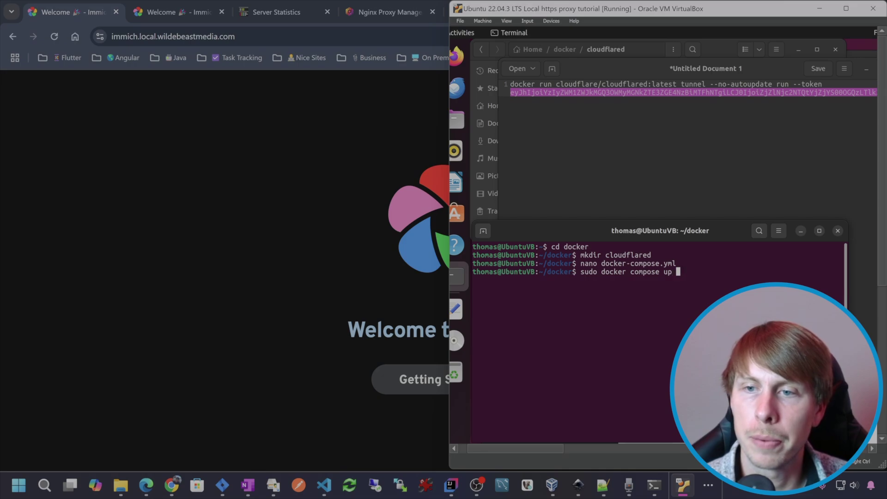
type("-d")
key("Return")
key("alt+Tab")
left_click(744, 64)
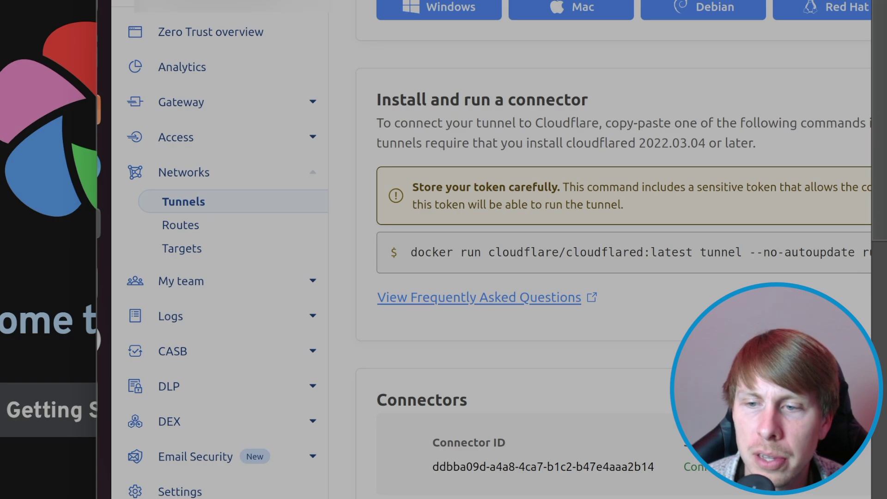
Scroll the Ubuntu Demo tunnel page to confirm its connector shows Connected
scroll(508, 249, "right", 5)
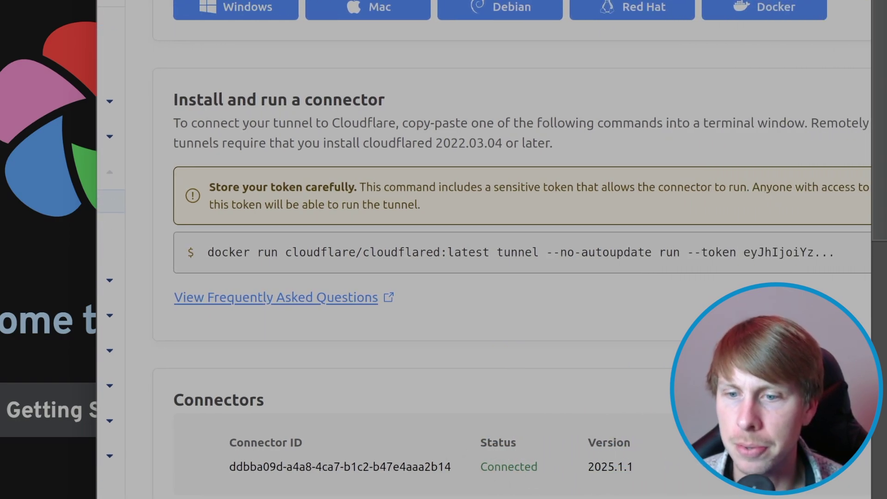
scroll(486, 249, "left", 1)
scroll(522, 381, "left", 2)
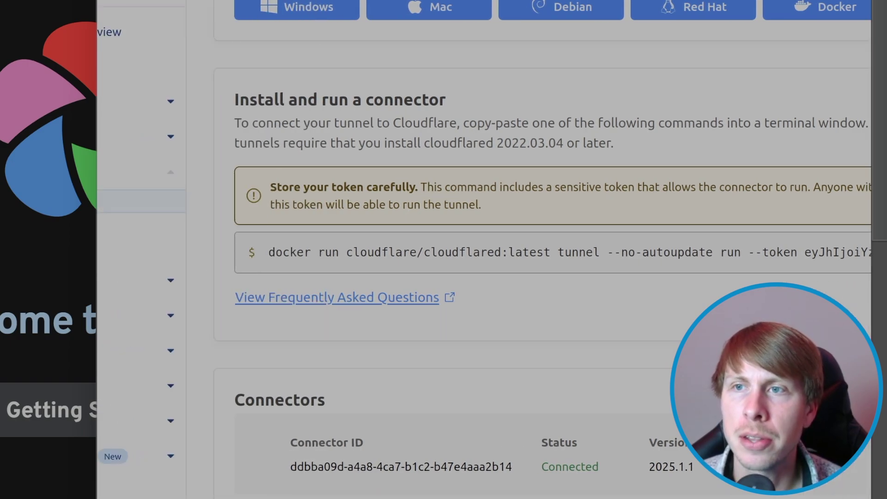
scroll(523, 380, "right", 3)
scroll(522, 378, "down", 1)
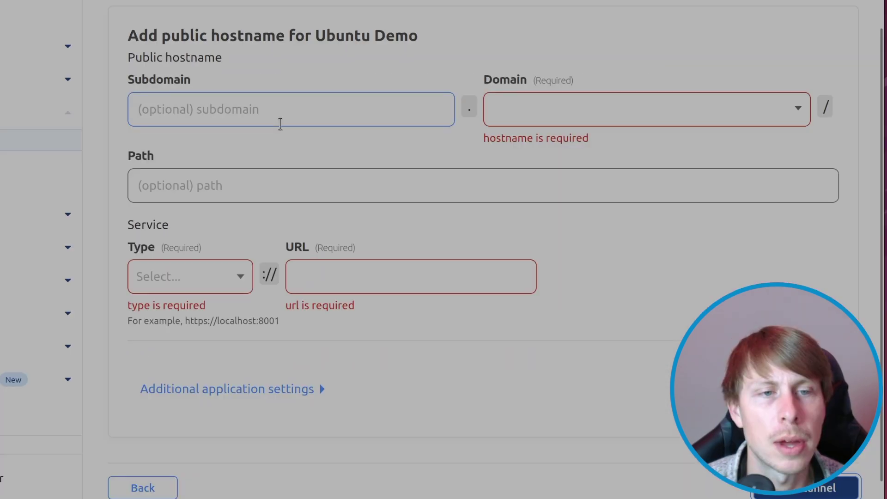
Enter subdomain immich on domain wildebeastmedia.com with service type HTTP
left_click(268, 117)
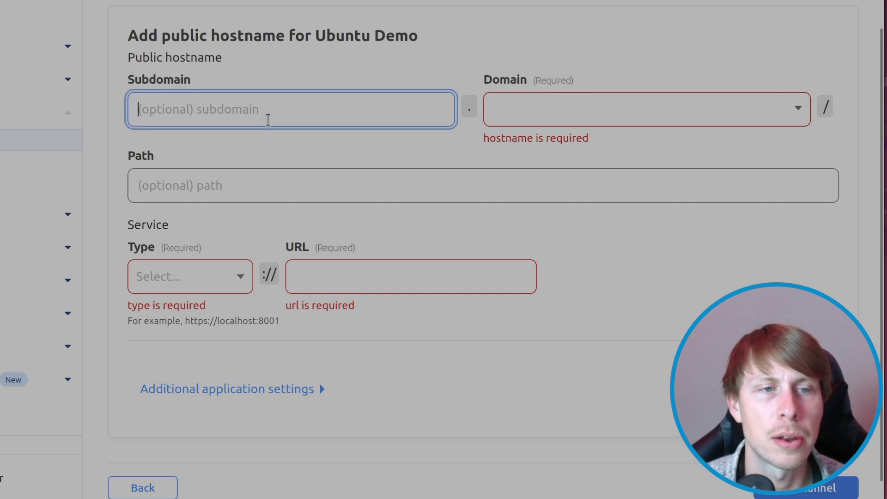
type("immich")
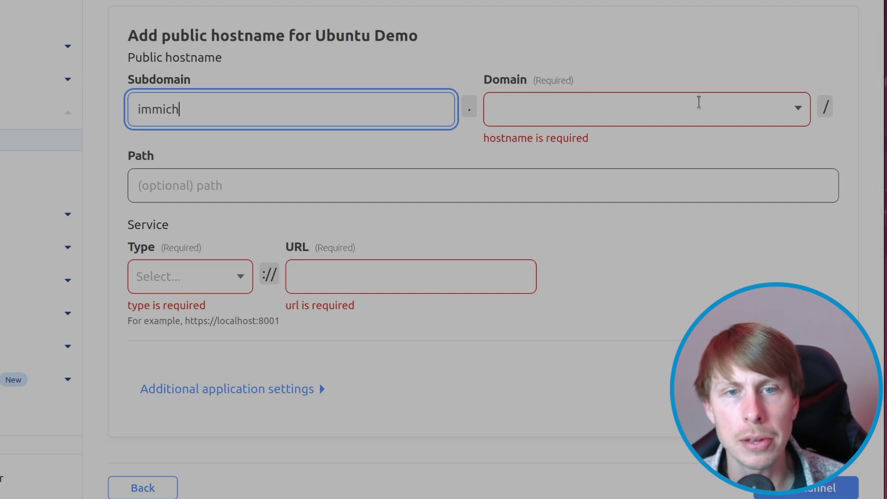
left_click(699, 102)
left_click(573, 147)
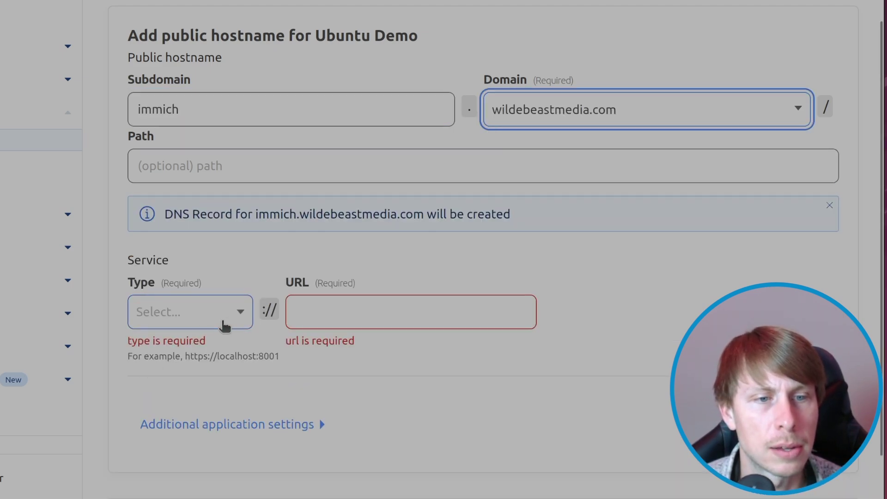
left_click(236, 317)
left_click(283, 256)
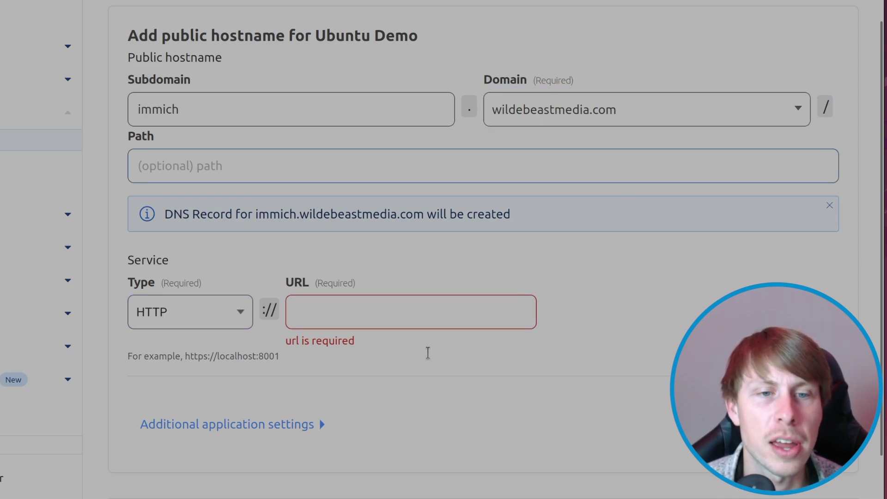
Copy the VM's IP 192.168.4.173 from the terminal into the service URL field
key("alt+Tab")
left_click_drag(86, 335, 1, 334)
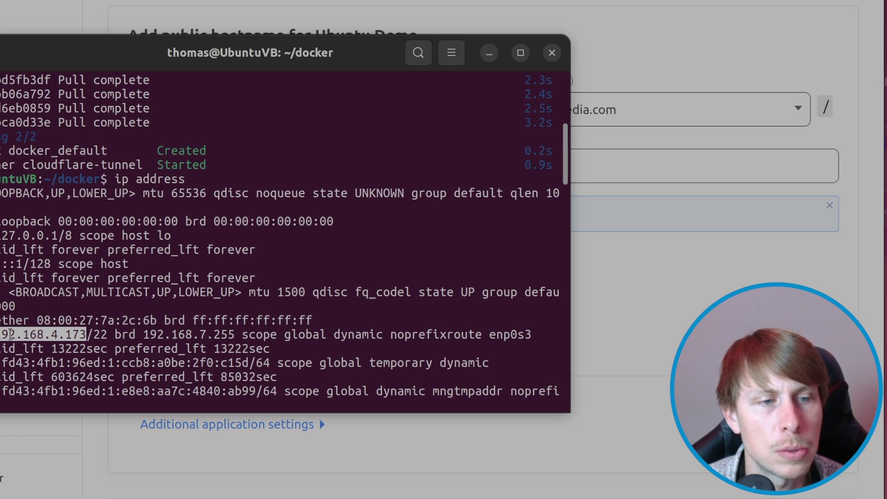
key("ctrl+c")
key("alt+Tab")
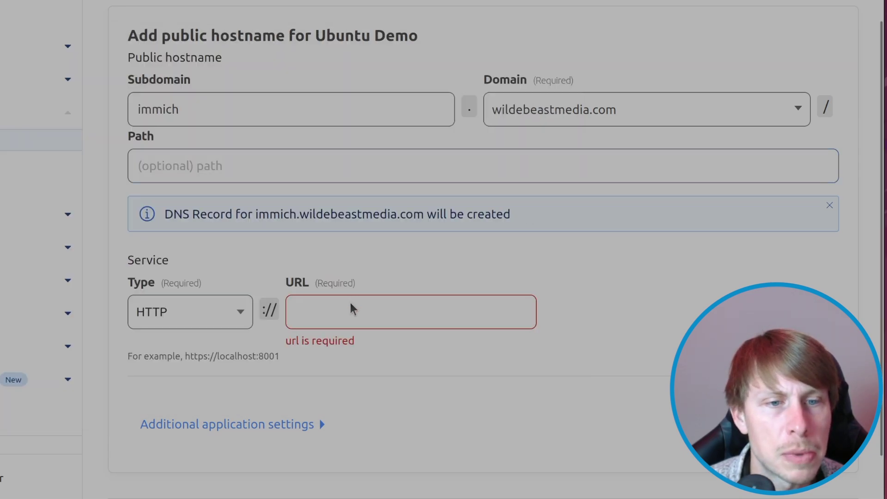
left_click(338, 310)
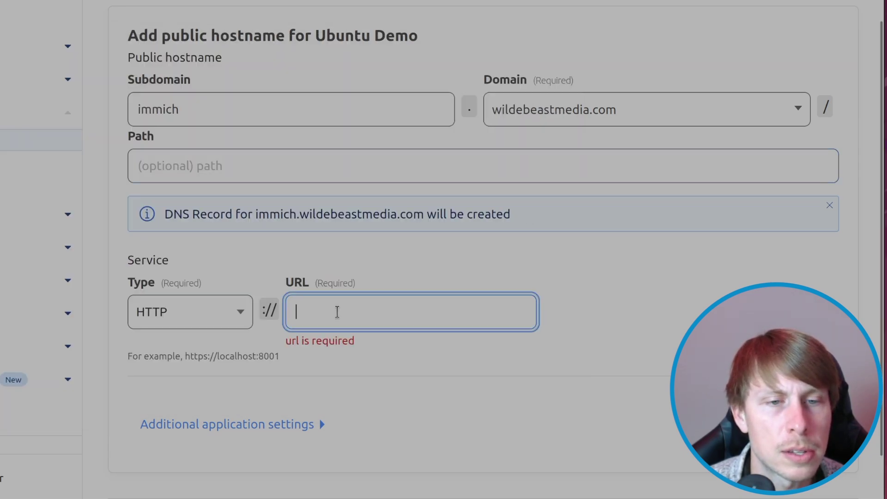
middle_click(486, 321)
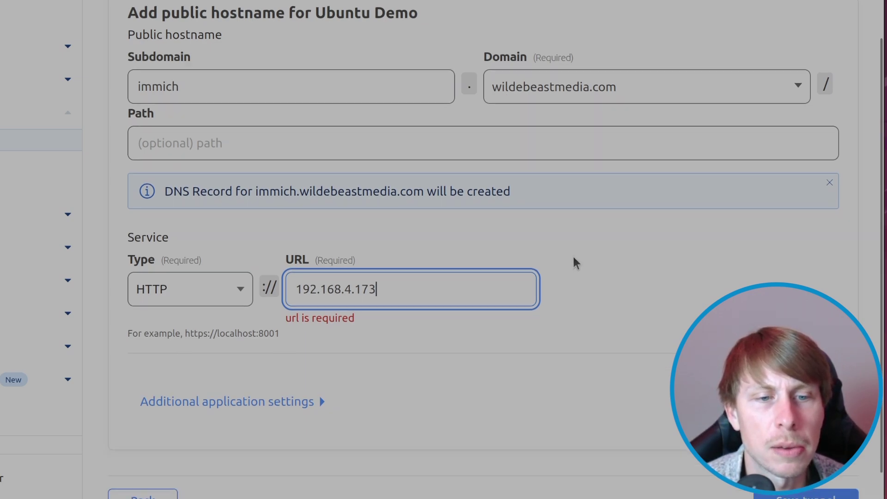
scroll(575, 259, "down", 1)
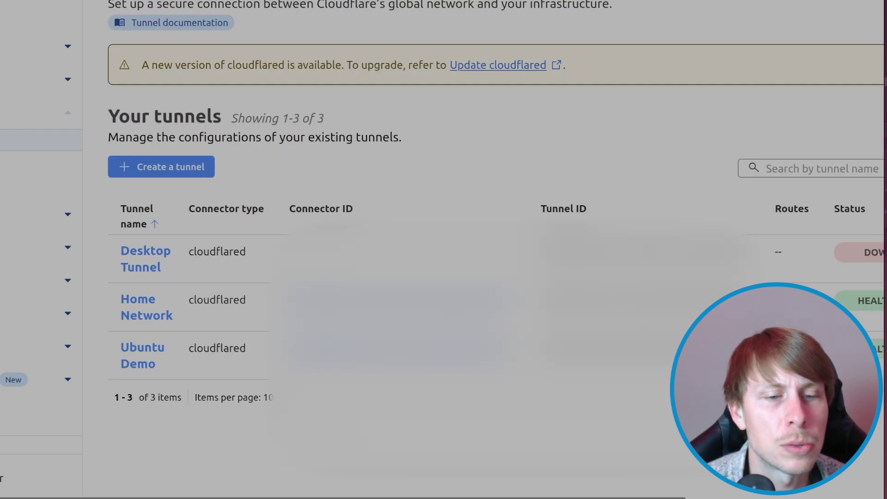
Bring the Nginx Proxy Manager window forward and open its Proxy Hosts list
left_click(162, 497)
left_click(238, 464)
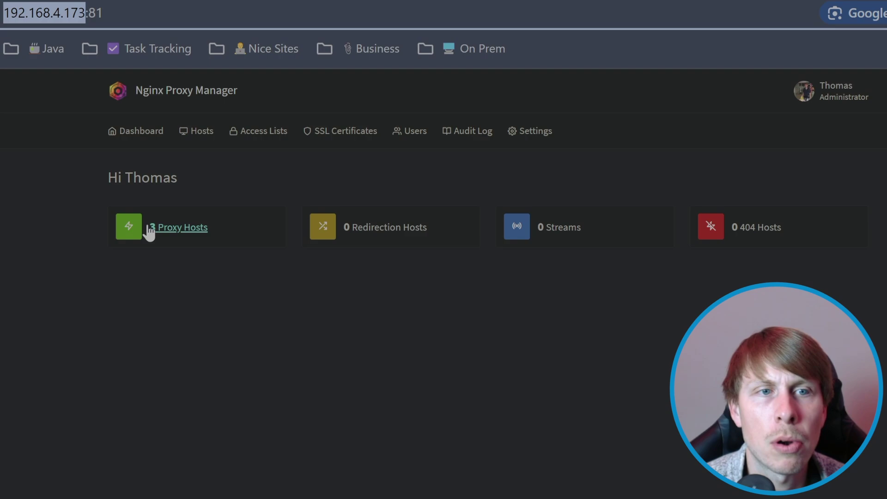
left_click(276, 439)
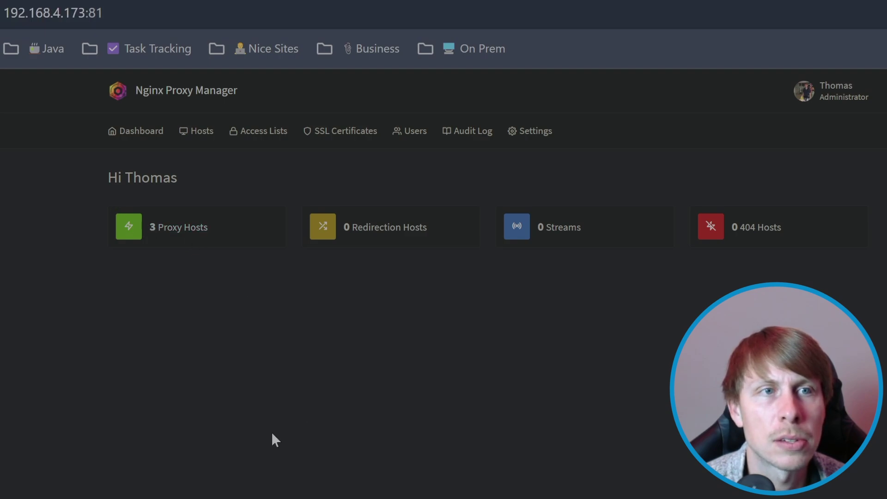
left_click(194, 239)
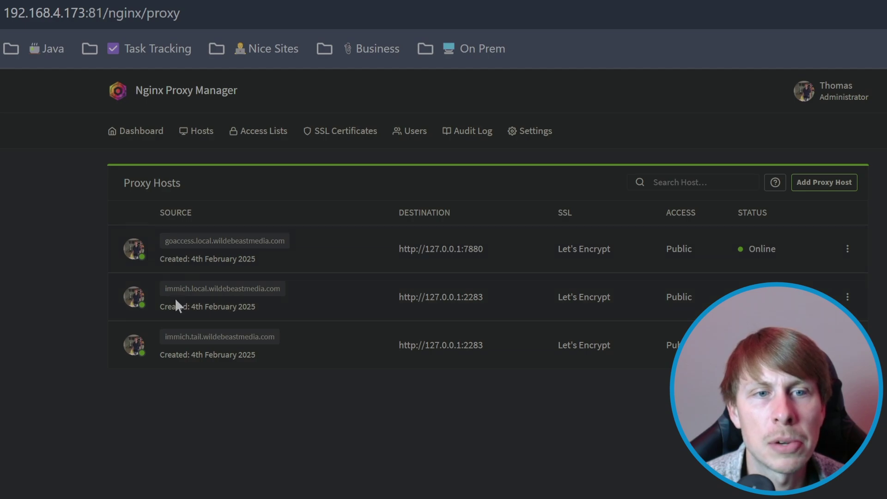
Add proxy host immich.wildebeastmedia.com to 127.0.0.1:2283 with Block Common Exploits, and save
left_click(824, 187)
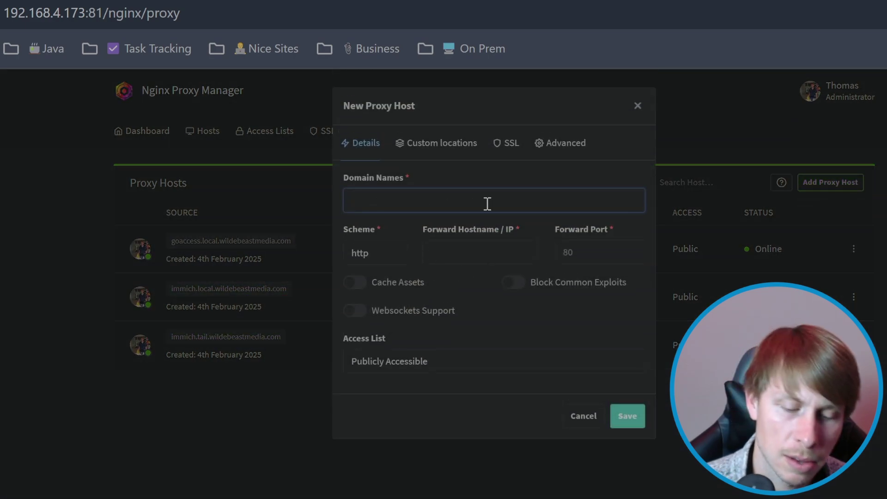
type("immich.wil")
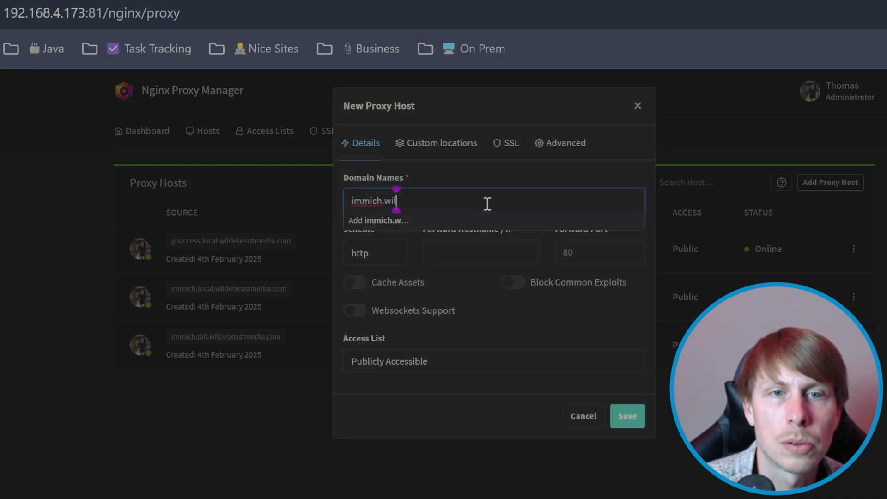
type("debeastmedia.com")
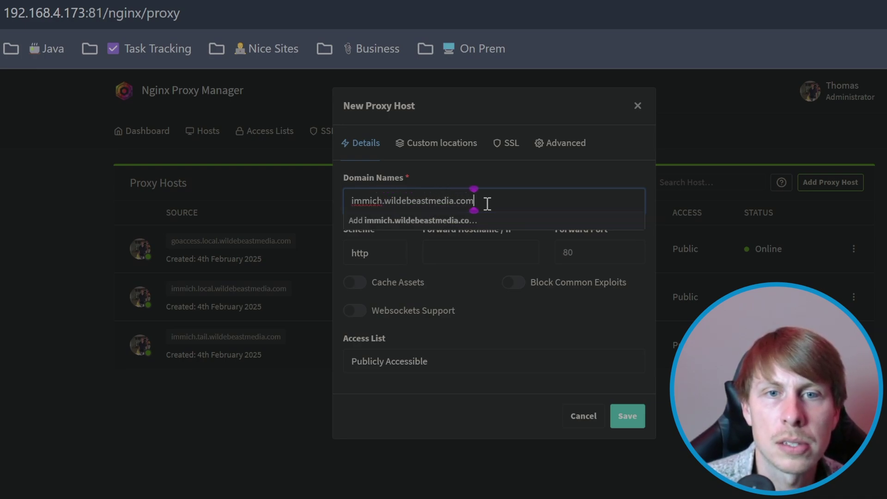
left_click(508, 249)
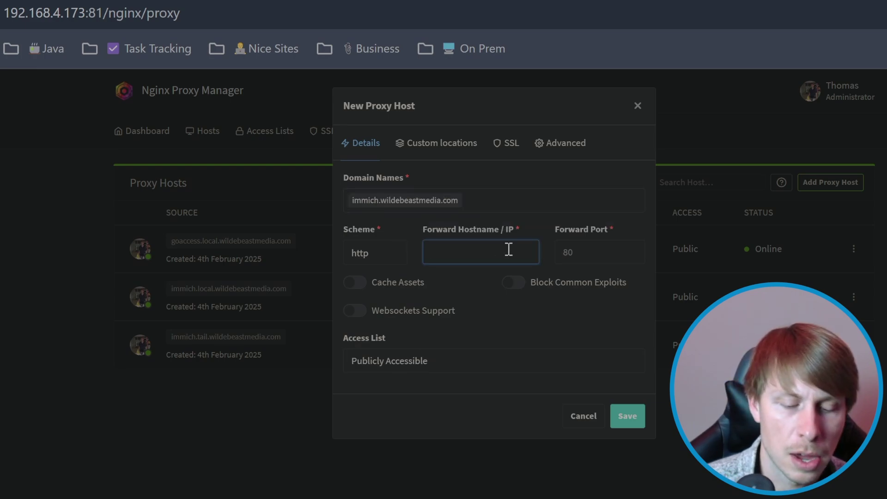
type("127.")
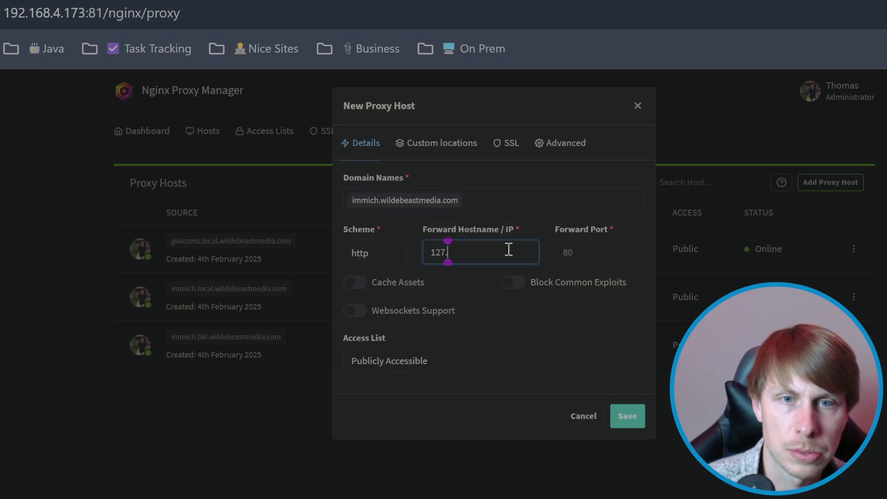
type("0.0.1")
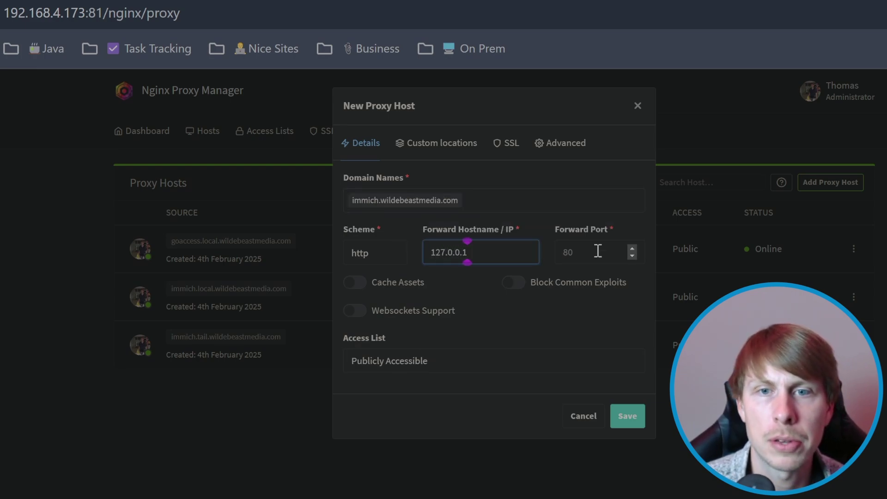
left_click(598, 251)
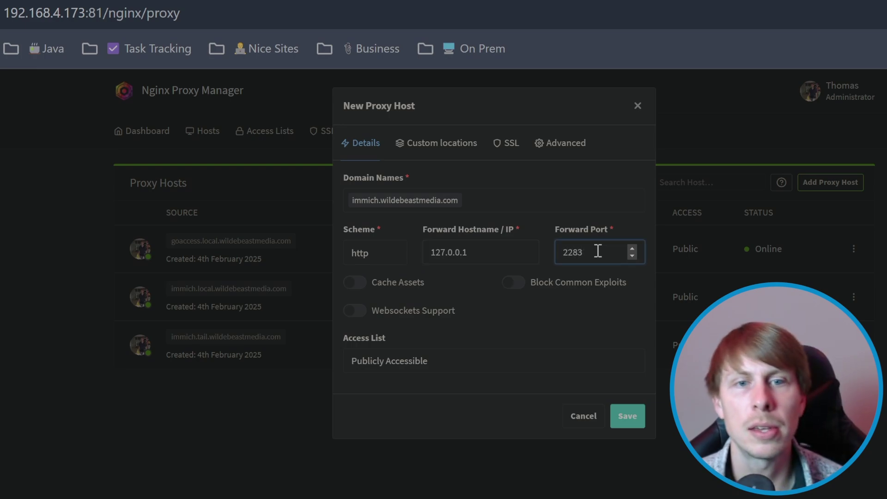
left_click(542, 280)
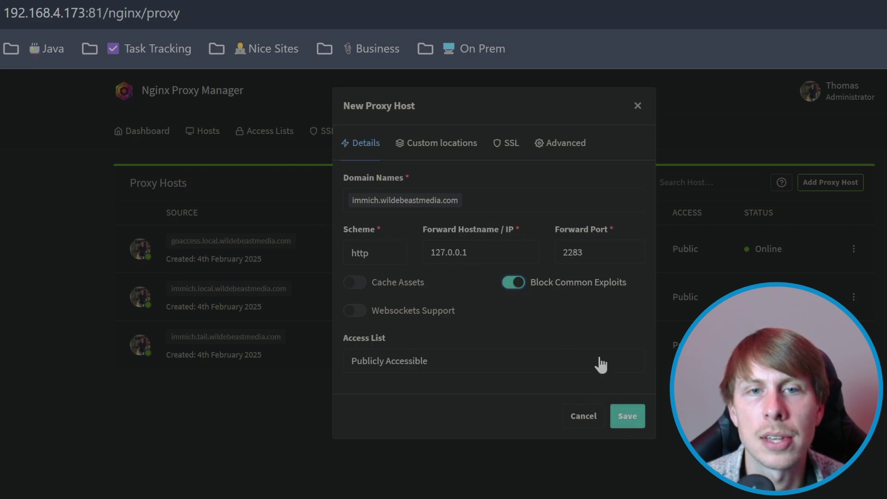
left_click(629, 417)
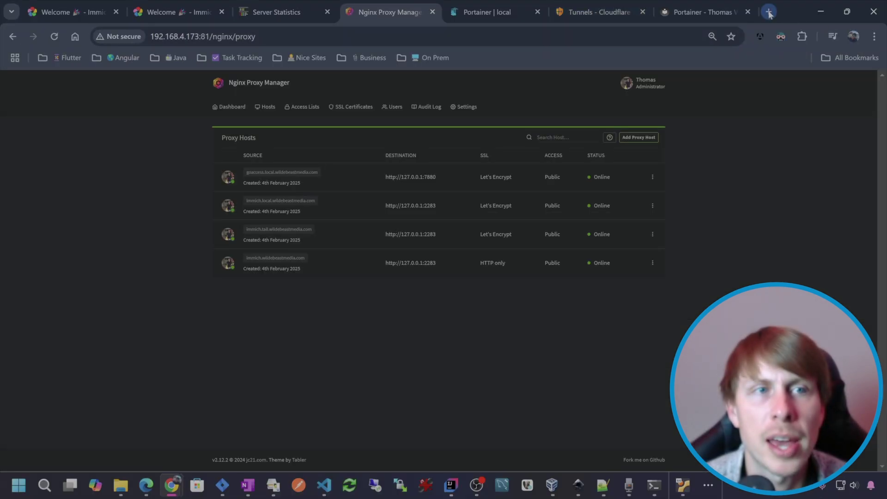
Load immich.wildebeastmedia.com in a fresh Chrome tab to reach Immich's welcome page
left_click(769, 13)
type("im")
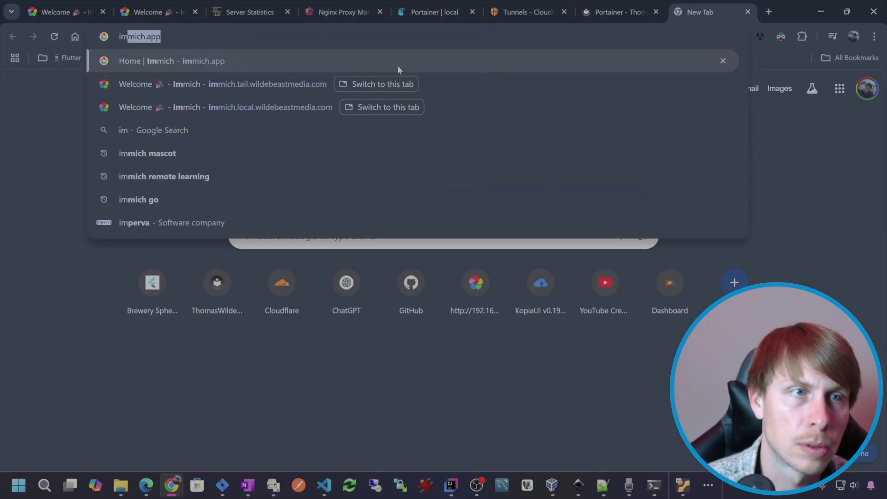
type("mich.wildebeastme")
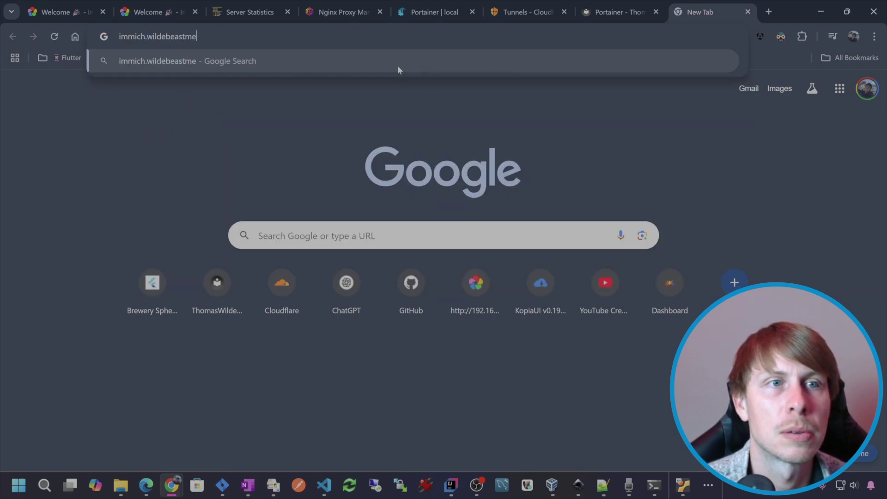
type("dia.com")
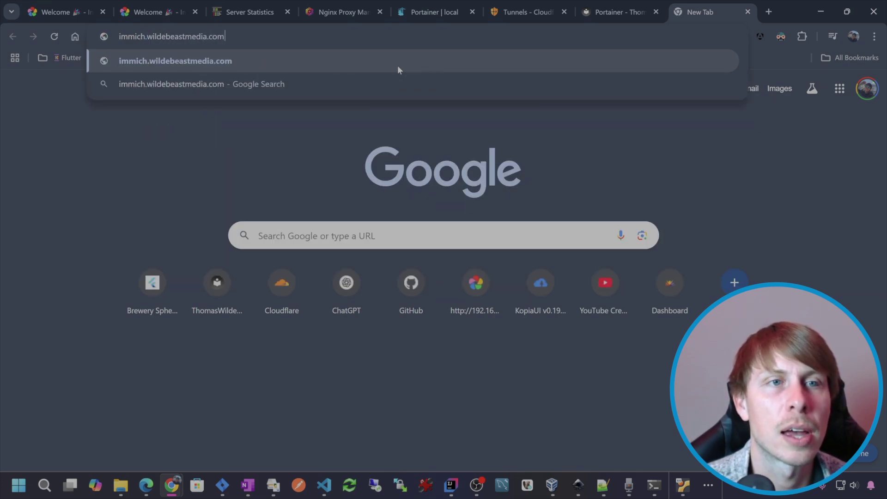
key("Return")
left_click(121, 37)
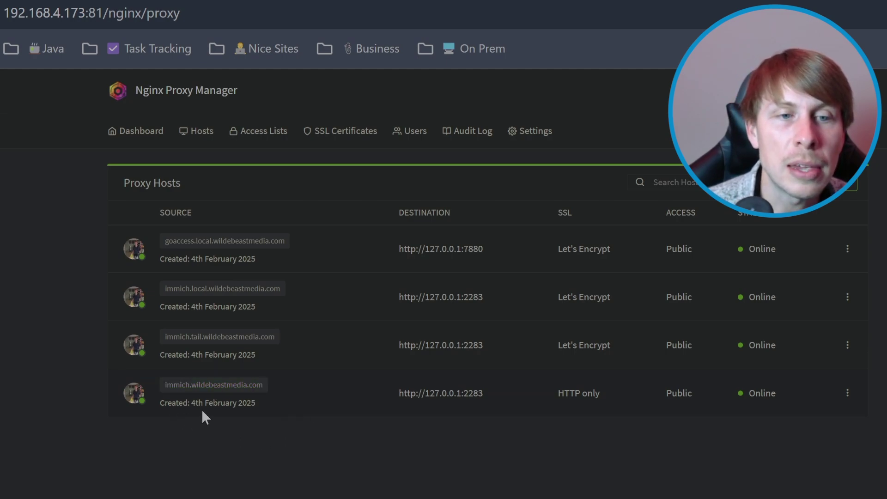
Add 'real_ip_header CF-Connecting-IP;' to the immich.wildebeastmedia.com host's Advanced Nginx config and save
left_click(848, 393)
left_click(784, 442)
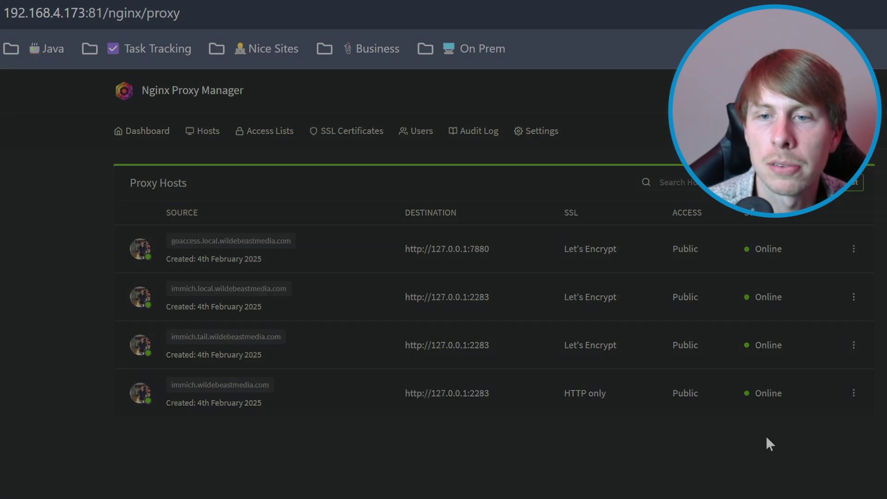
left_click(567, 145)
left_click(452, 296)
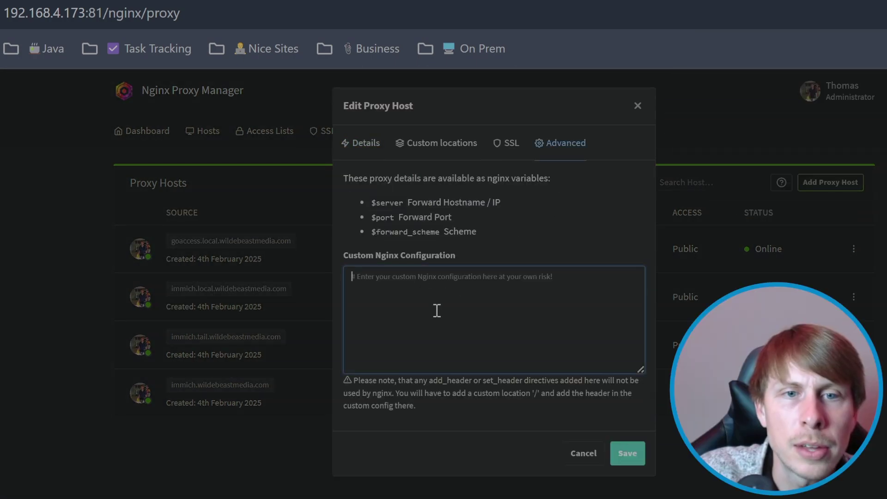
key("ctrl+v")
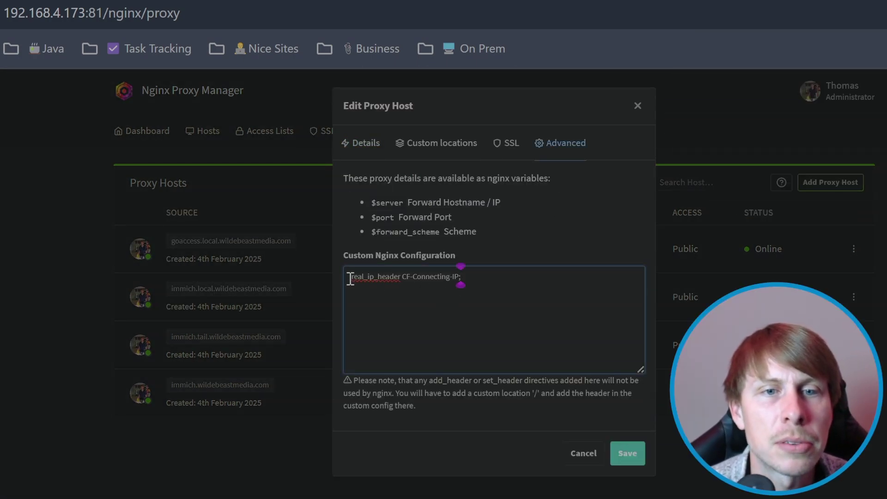
left_click_drag(350, 276, 469, 257)
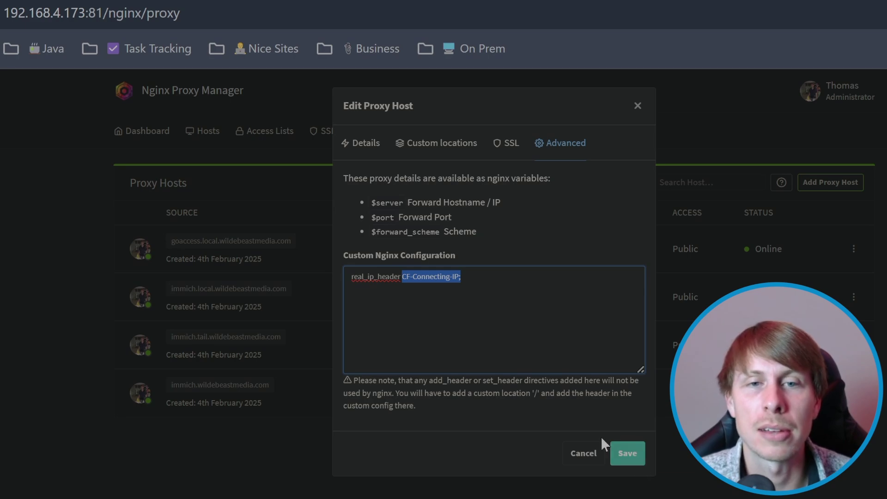
left_click(633, 457)
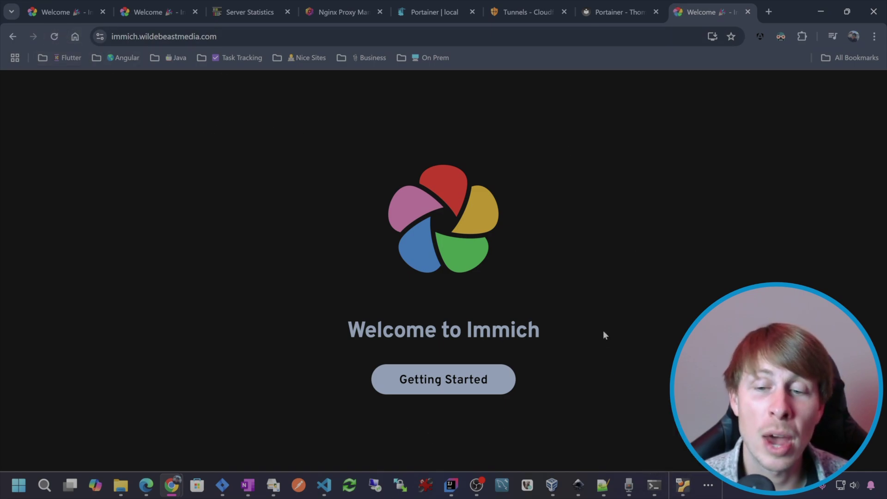
Switch to the Ubuntu VirtualBox window showing the Cloudflare Tunnels list
left_click(683, 486)
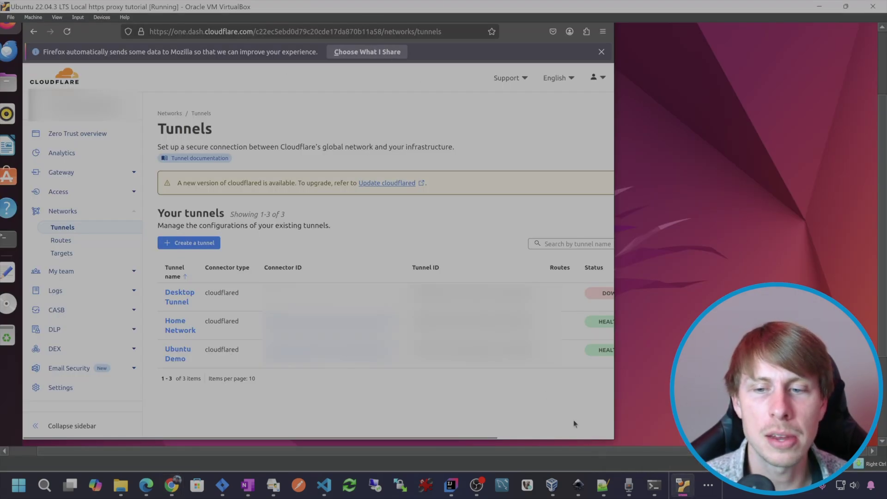
Restart the nginx compose stack in the Ubuntu terminal with docker compose down and up -d
left_click_drag(71, 450, 61, 450)
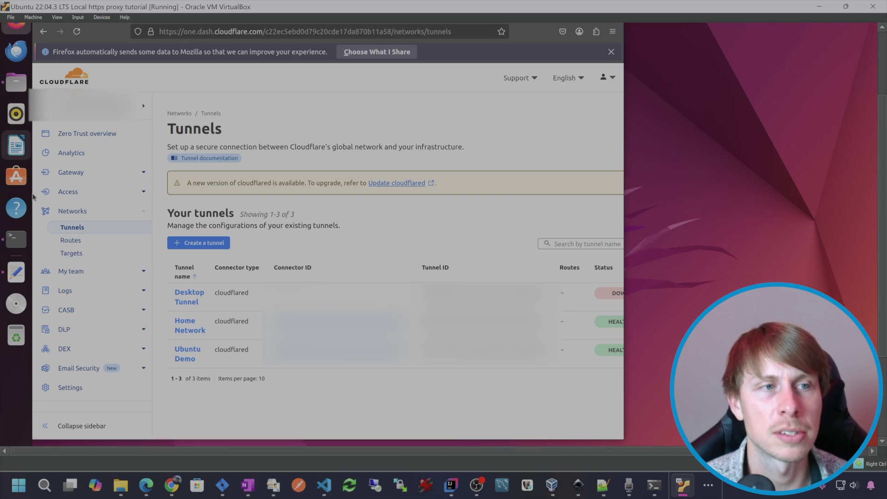
left_click(18, 245)
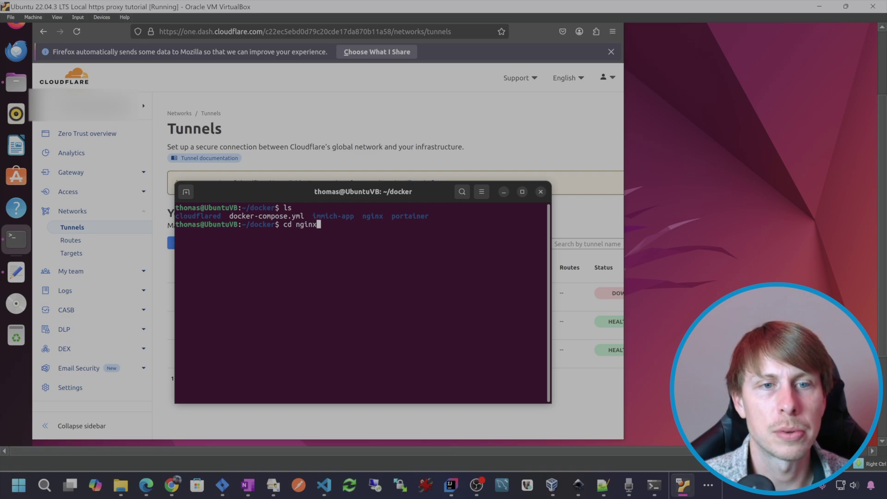
key("Return")
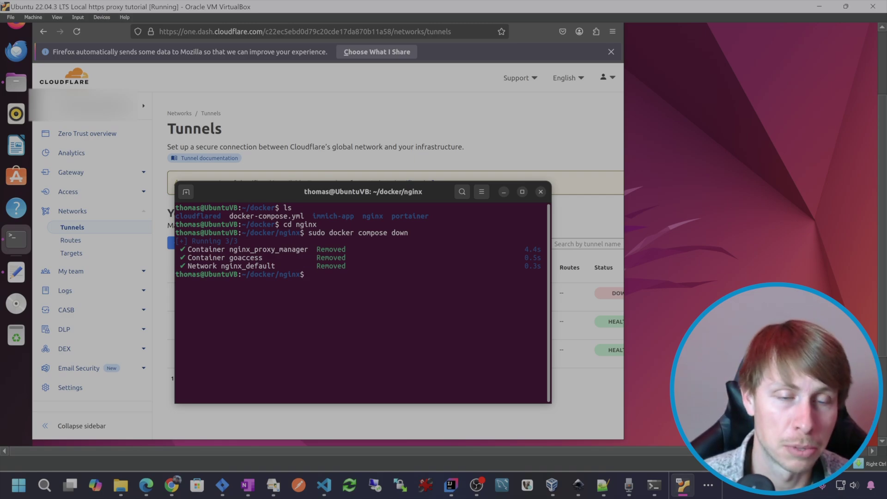
type("sudo docker compose up -d")
key("Return")
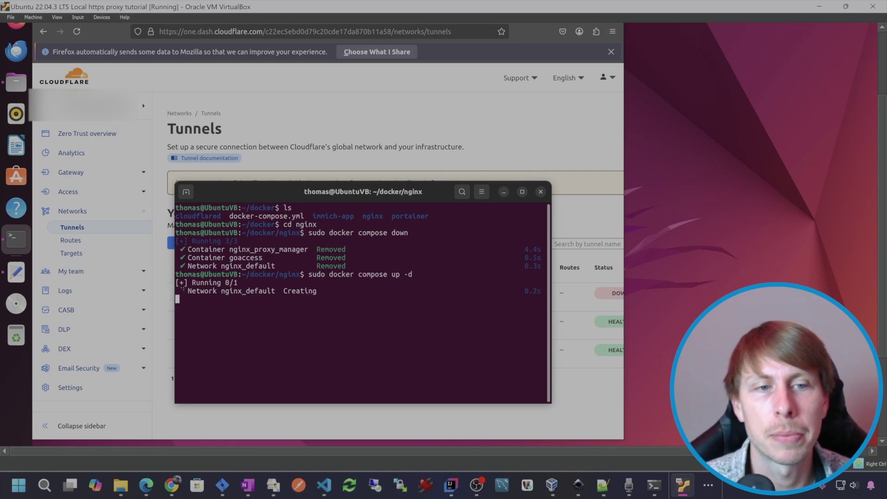
Return to the GoAccess Server Statistics dashboard in the desktop's Chrome
mouse_move(682, 485)
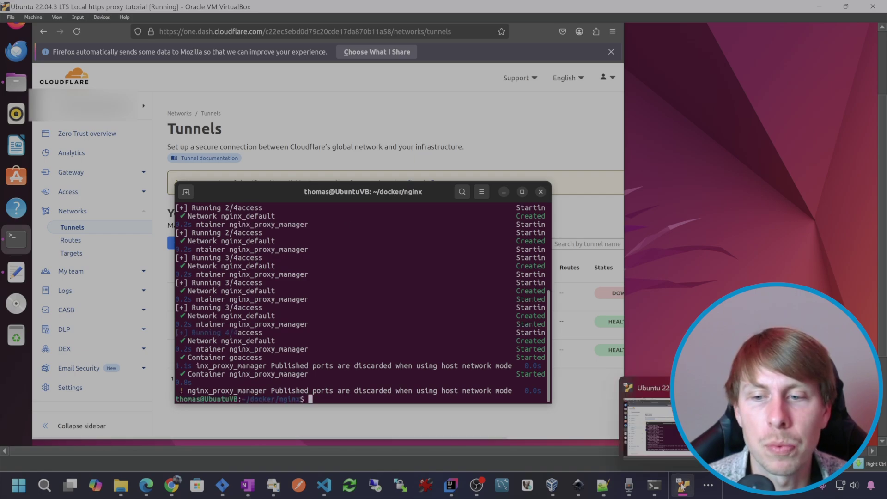
left_click(171, 485)
left_click(248, 13)
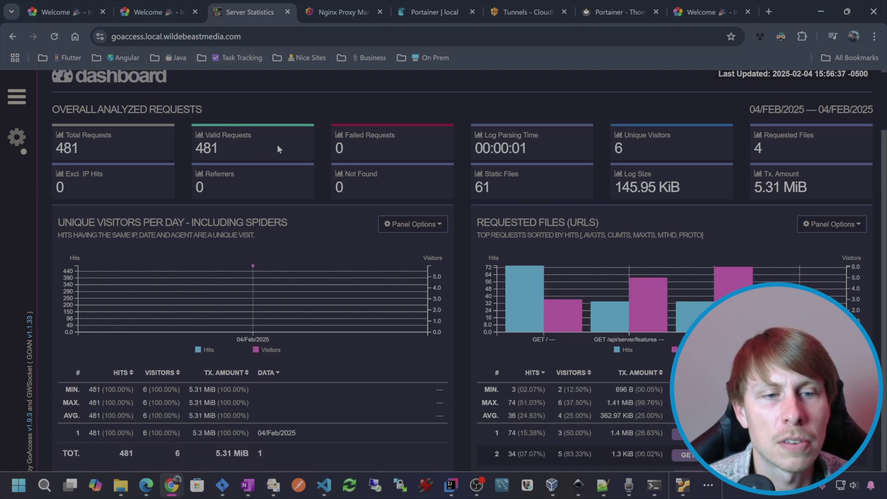
Zoom out to Visitor Hostnames and IPs and select 192.168.4.45, 100.77.47.82 and 172.21.0.2
scroll(276, 144, "down", 8)
scroll(295, 185, "down", 5)
key("ctrl+minus")
key("ctrl+minus")
key("ctrl+minus")
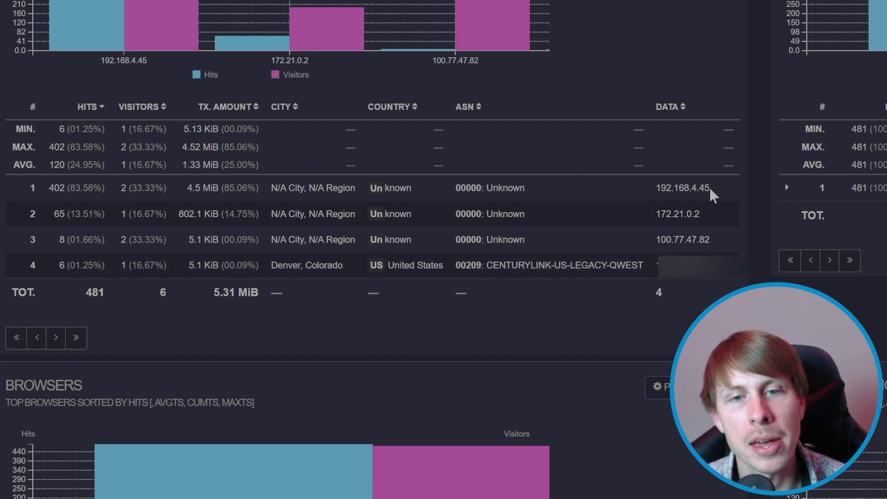
left_click_drag(711, 188, 657, 188)
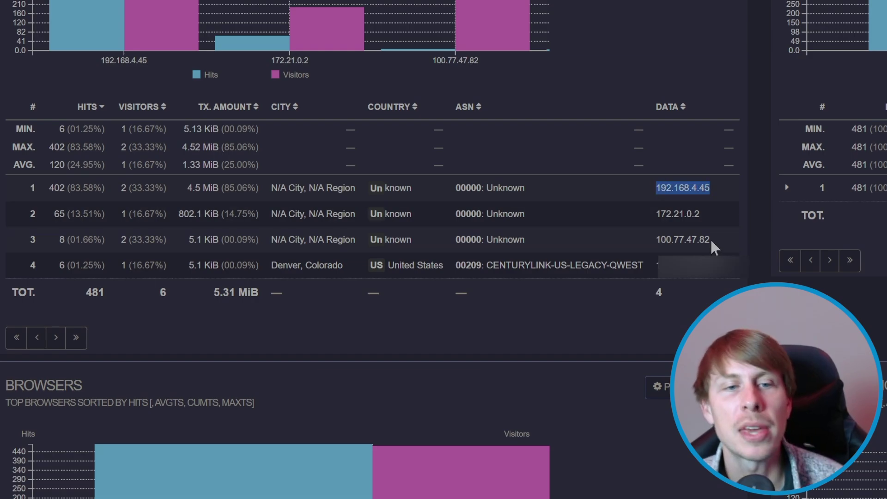
left_click_drag(711, 241, 656, 241)
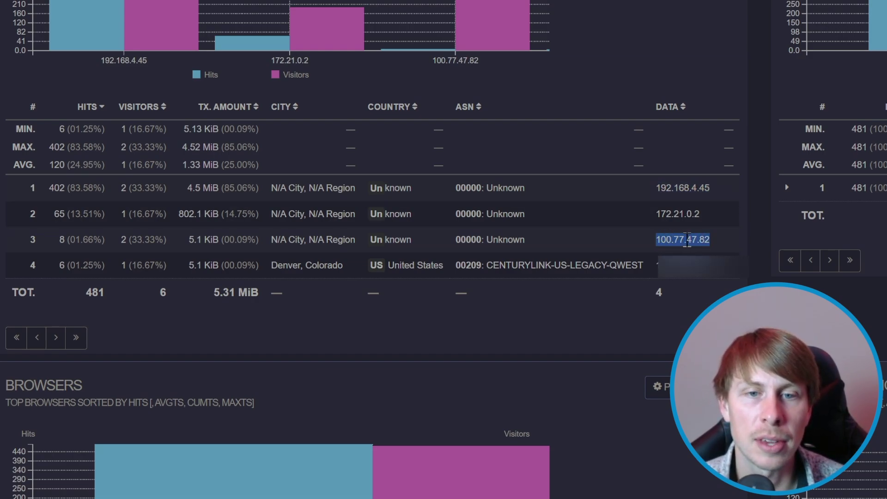
left_click_drag(704, 214, 659, 217)
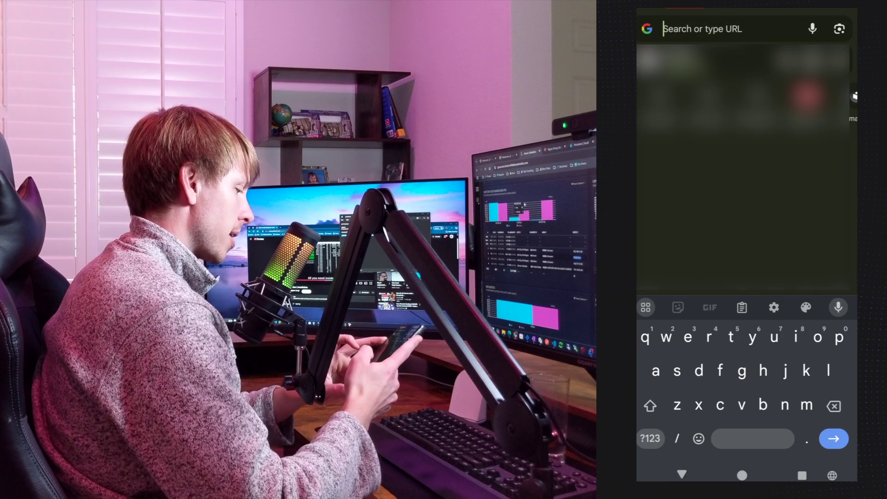
Load immich.wildebeastmedia.com from the phone's Chrome address bar
key("BackSpace")
key("BackSpace")
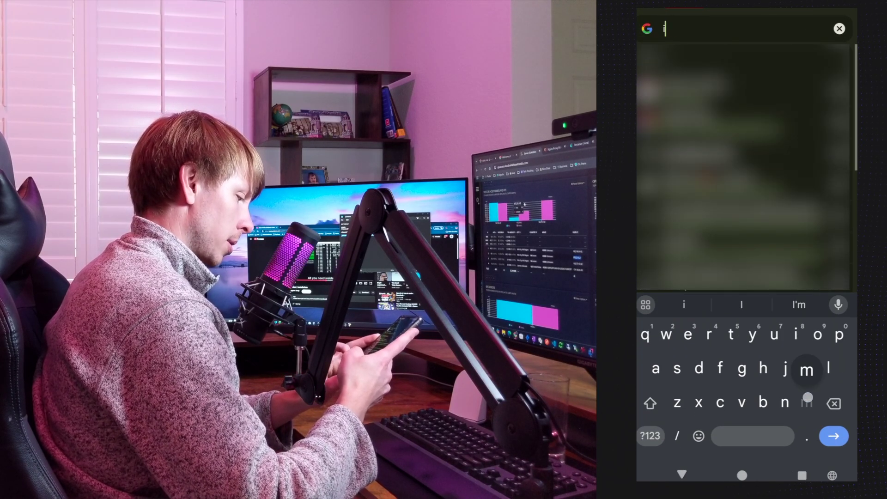
type("immich.")
type("wilde")
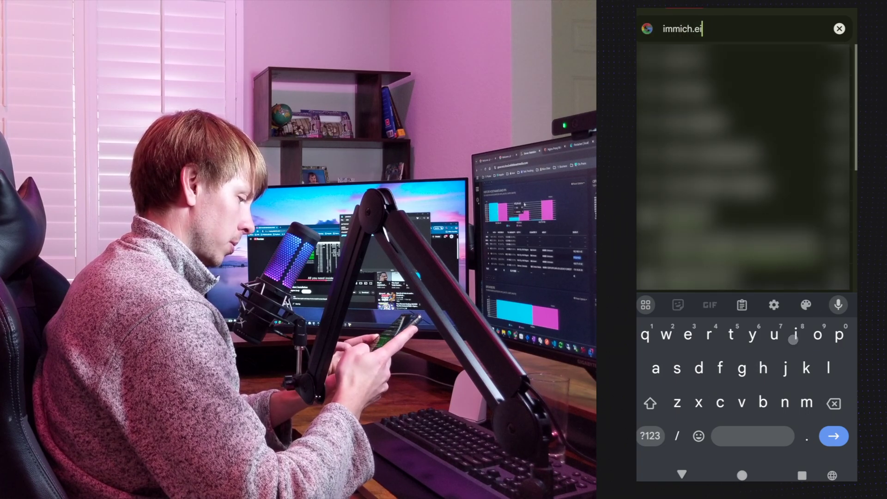
type("beastmedia.com")
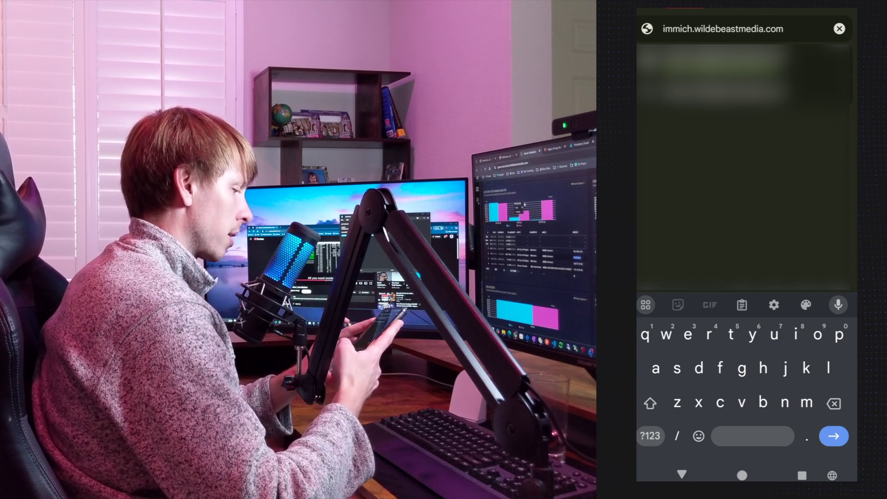
key("Return")
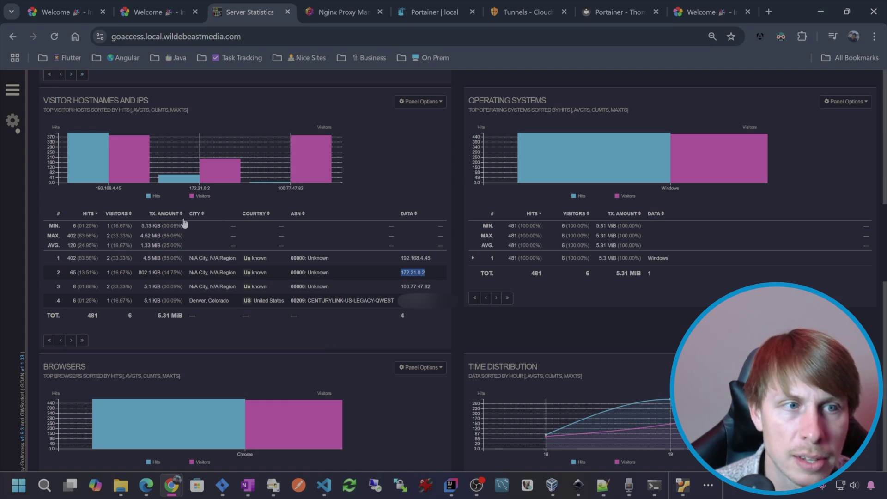
Scroll the VM's GoAccess Visitor Hostnames table right to reveal the T-Mobile visitor's data
mouse_move(189, 175)
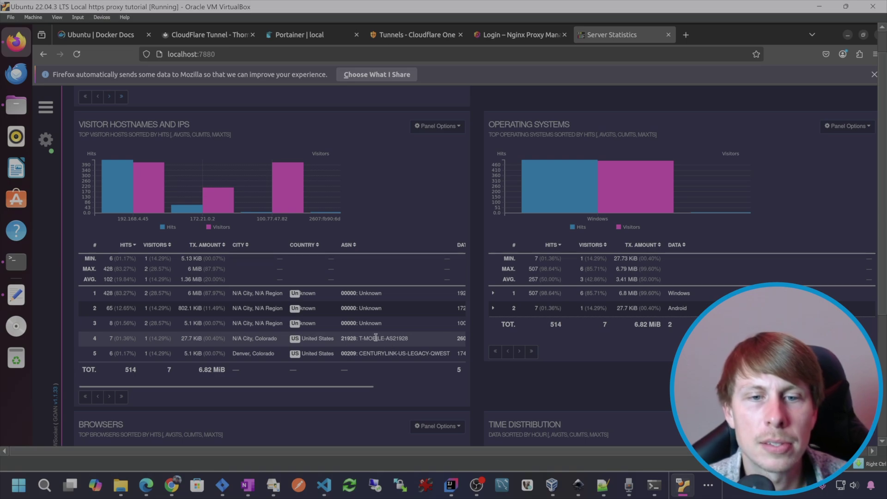
scroll(397, 345, "right", 3)
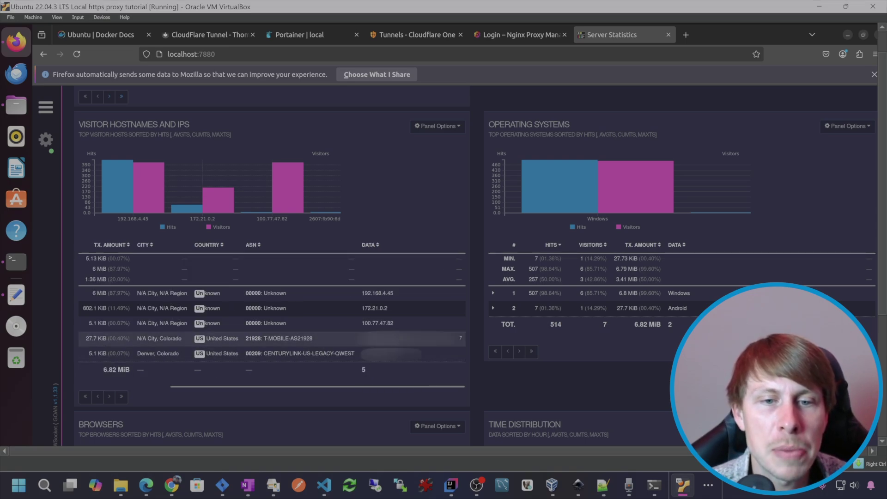